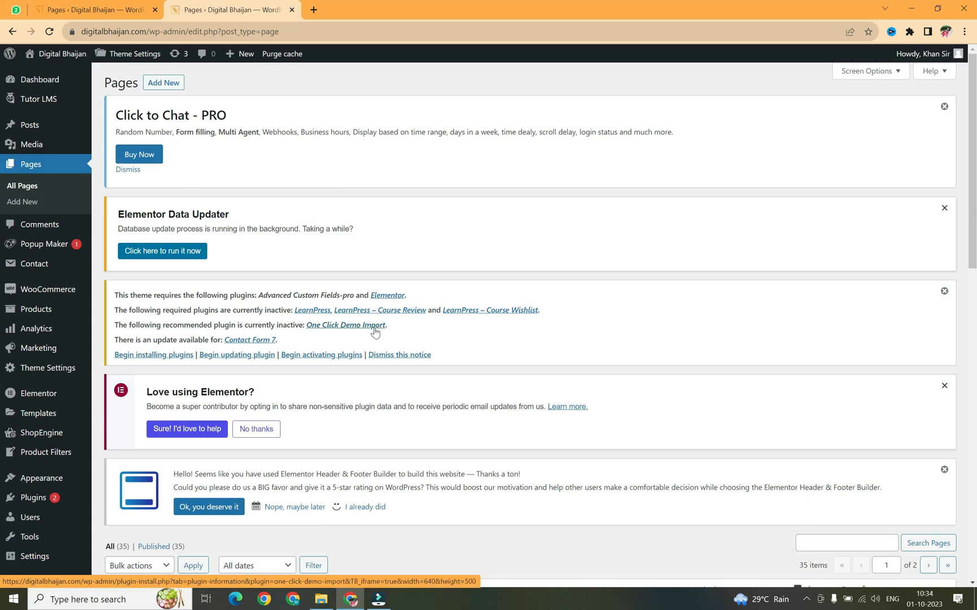
# Search the plugins available to add for "popup maker"
pyautogui.moveTo(31, 501)
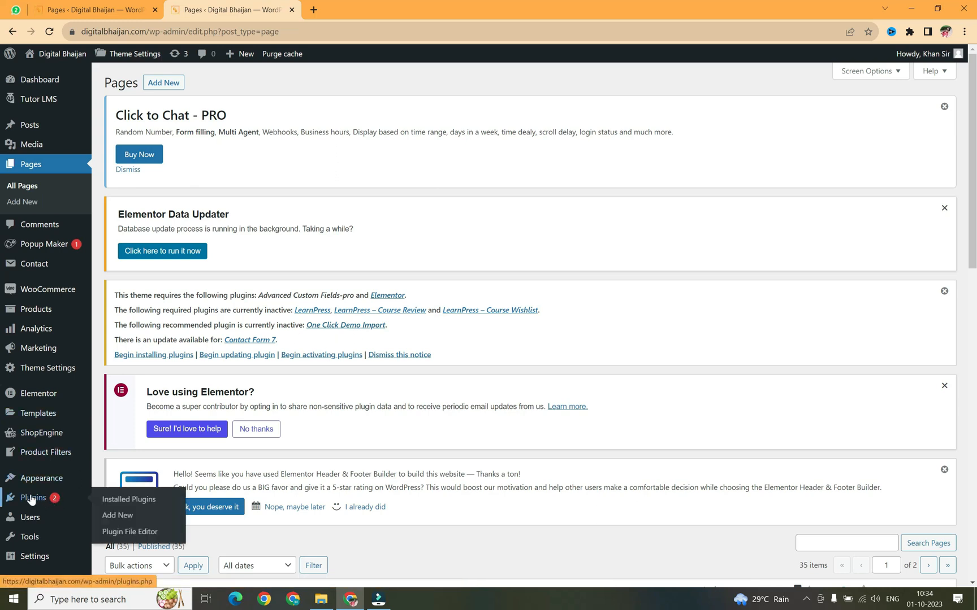
pyautogui.click(121, 515)
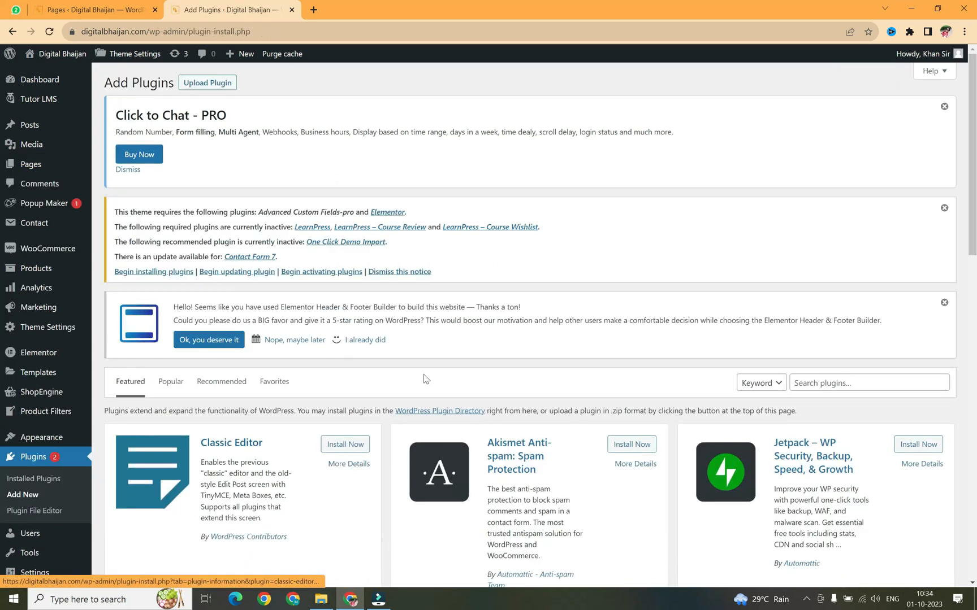
pyautogui.click(825, 382)
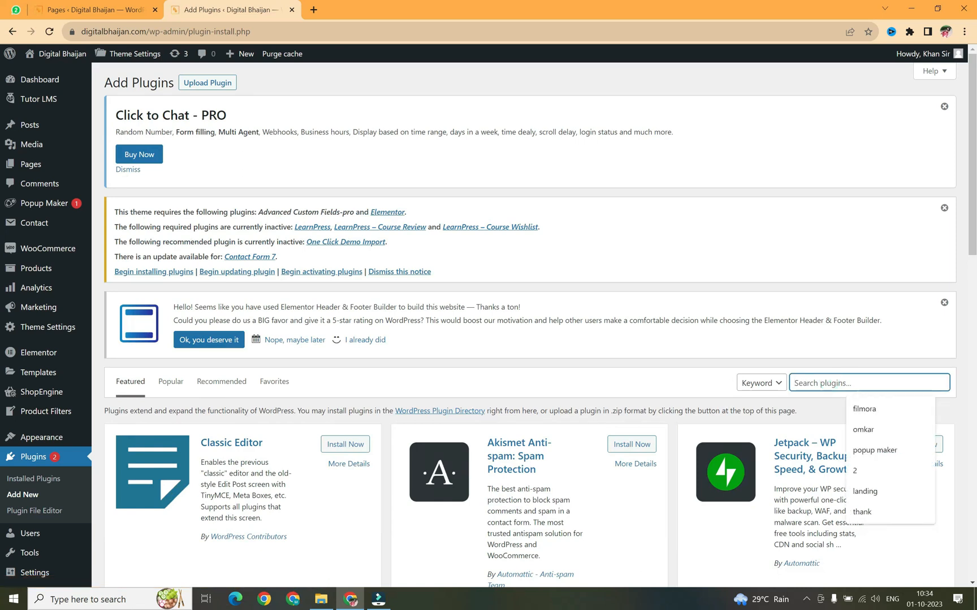
pyautogui.write('po')
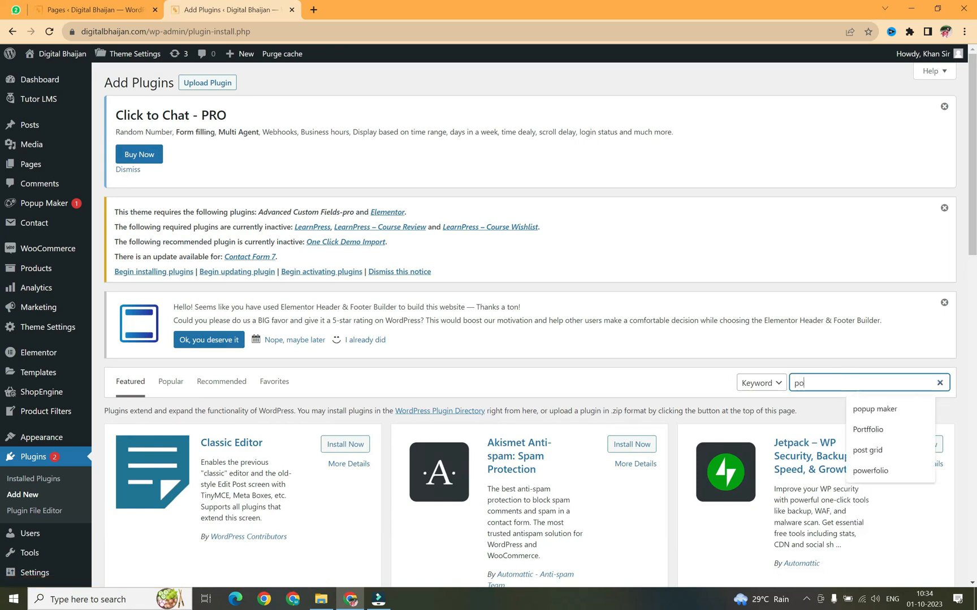
pyautogui.write('pup maker')
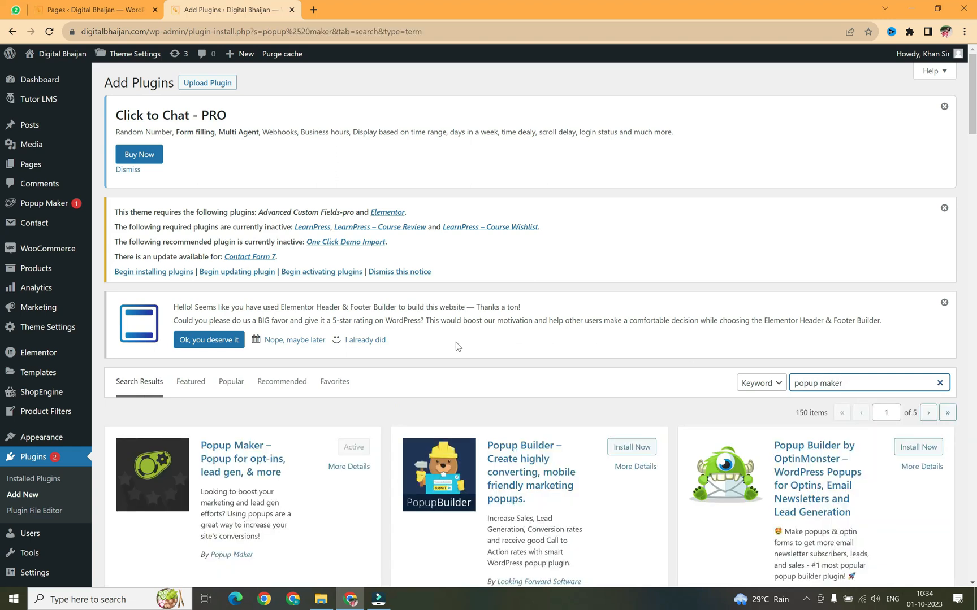
pyautogui.scroll(-2, 382, 369)
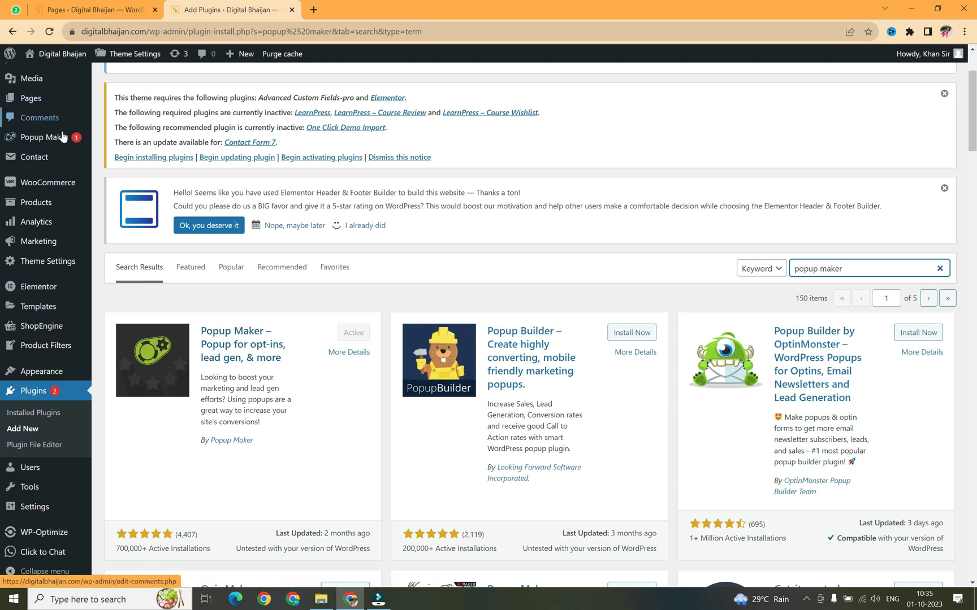
# Create a new Popup Maker popup named "contact form popup" with the popup title "Contact us!"
pyautogui.moveTo(65, 144)
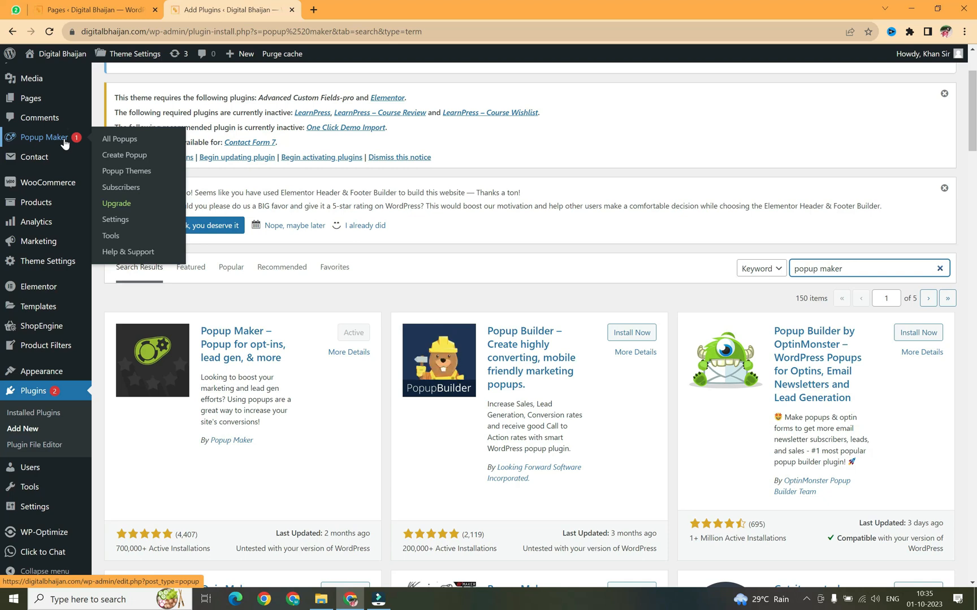
pyautogui.scroll(2, 65, 146)
pyautogui.moveTo(41, 207)
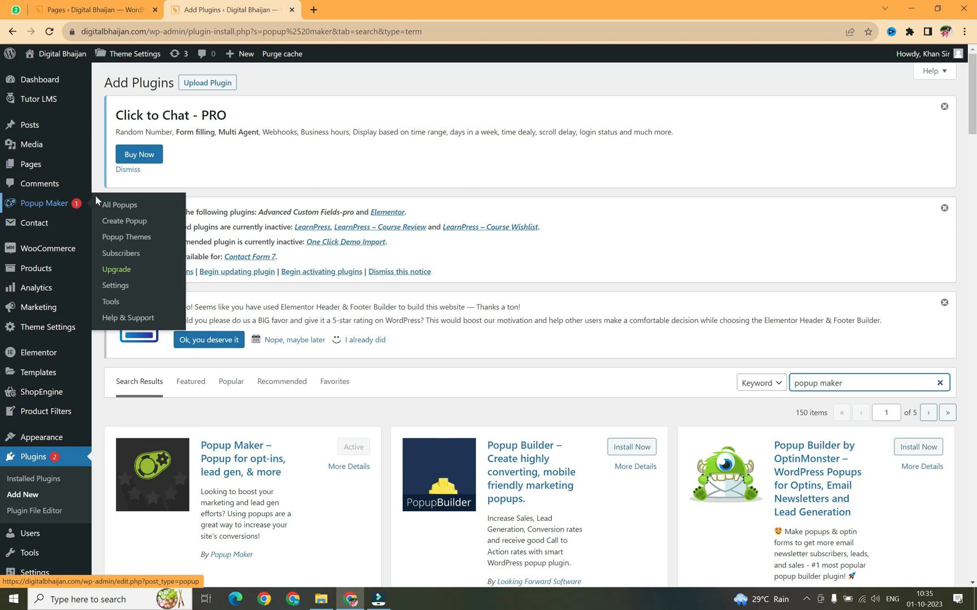
pyautogui.click(126, 225)
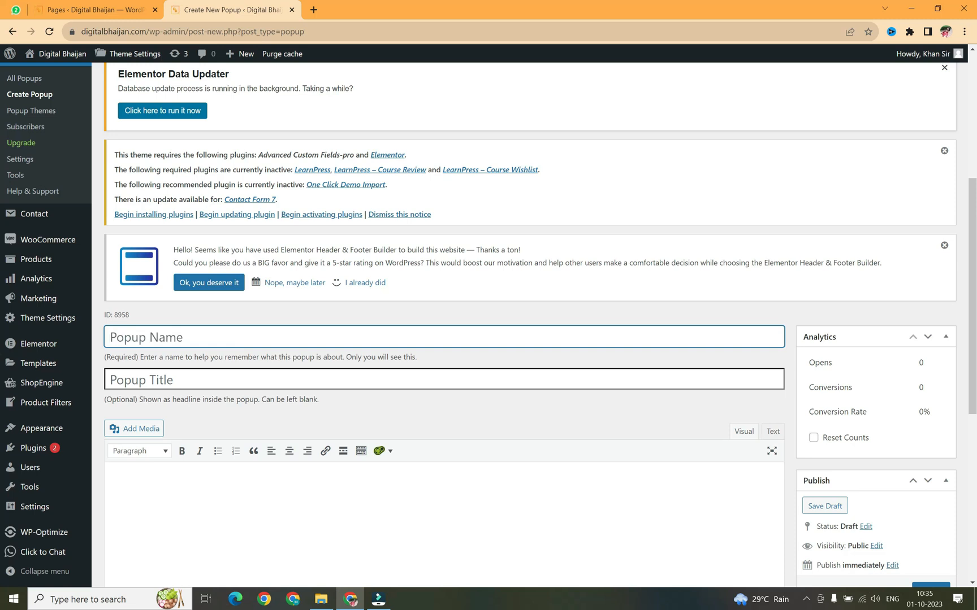
pyautogui.write('contact form ')
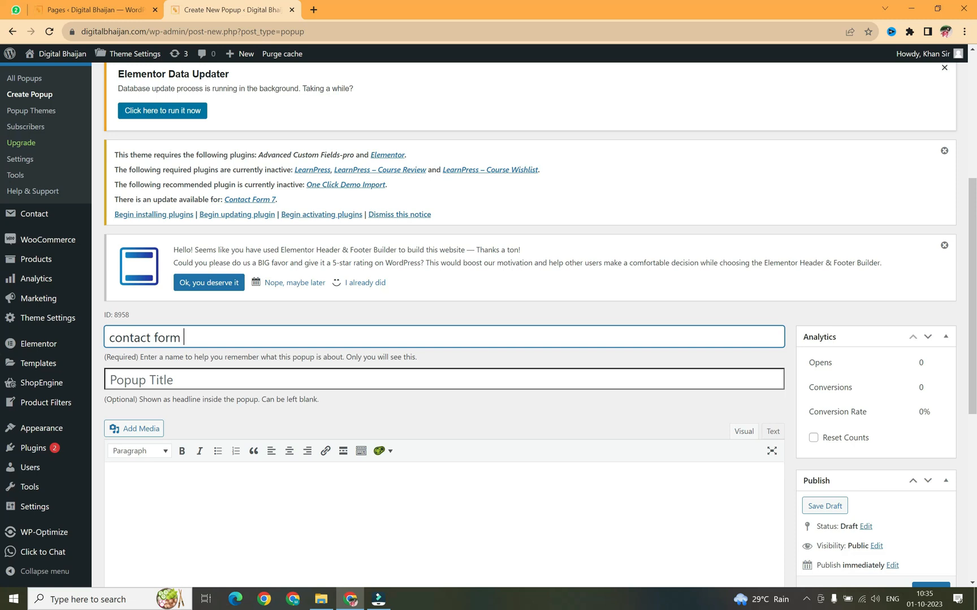
pyautogui.write('popup')
pyautogui.click(148, 380)
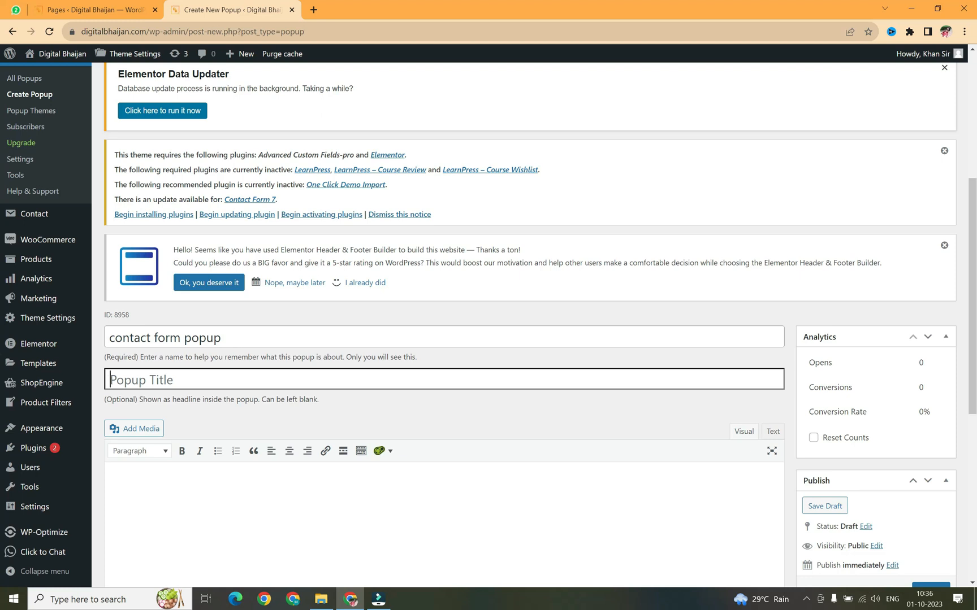
pyautogui.write('Contact us!')
pyautogui.press('Tab')
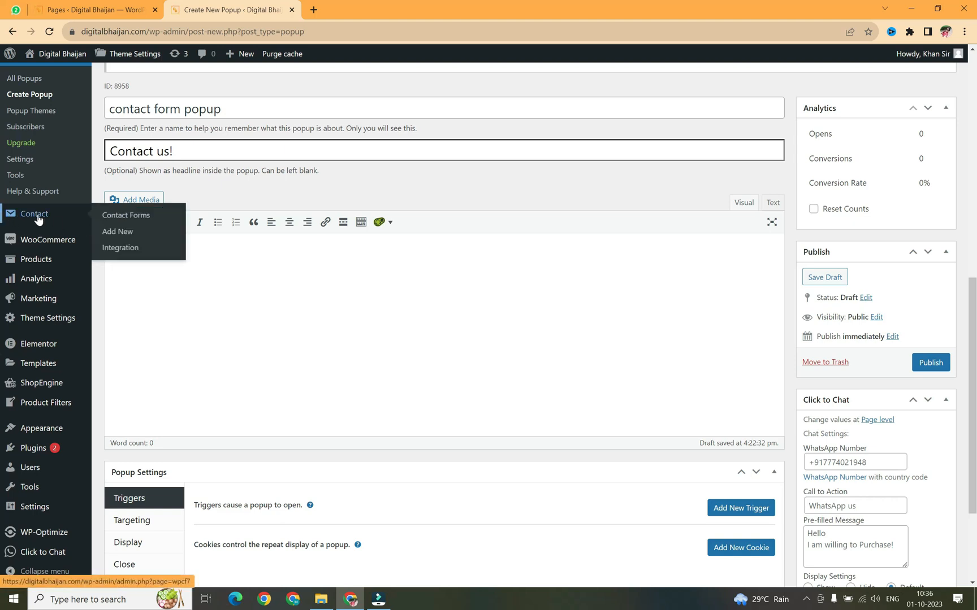
# Open the contact forms list separately from the popup editor and copy the shortcode of the form titled Contactform
pyautogui.middleClick(106, 217)
pyautogui.click(382, 4)
pyautogui.scroll(-6, 269, 325)
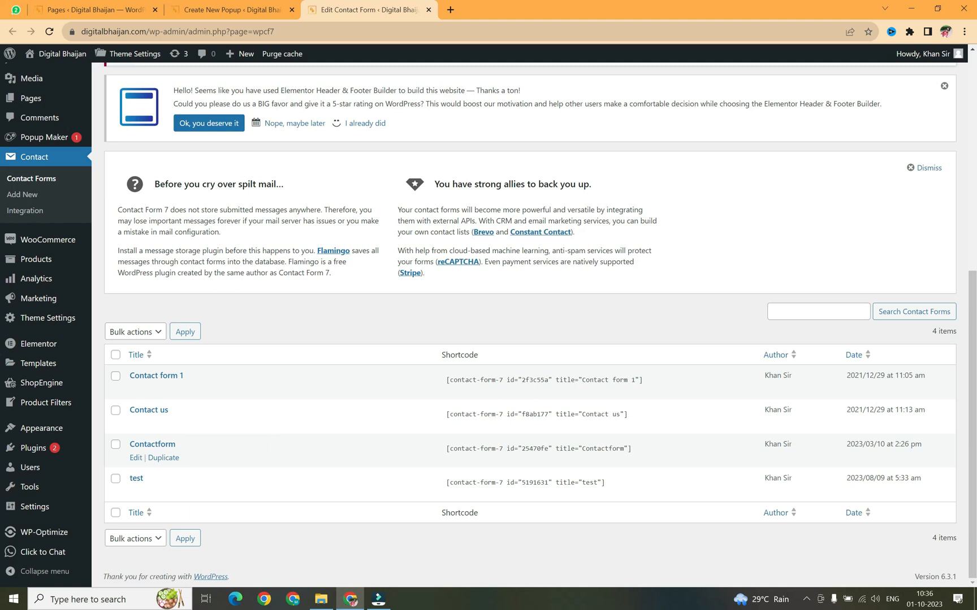
pyautogui.click(565, 448)
pyautogui.hotkey('ctrl', 'c')
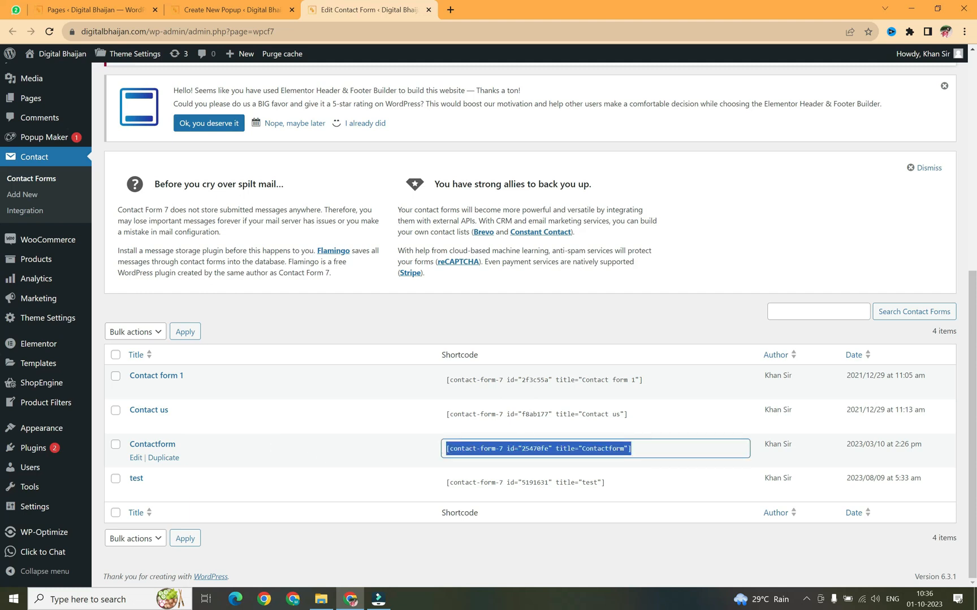
# Paste the copied Contactform shortcode into the content area of the new popup
pyautogui.click(232, 10)
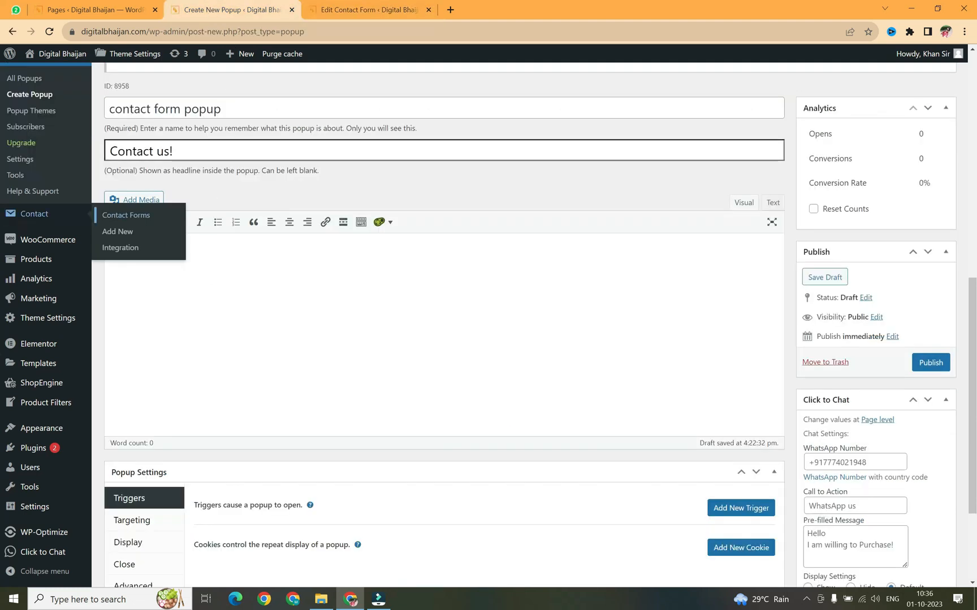
pyautogui.click(205, 248)
pyautogui.hotkey('ctrl', 'v')
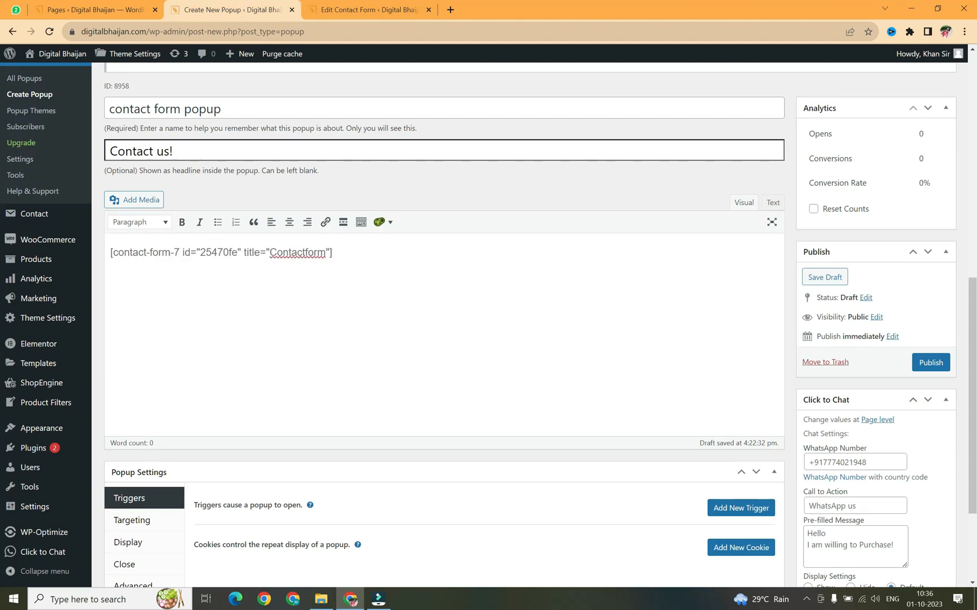
# Choose a popup theme in the appearance options of the popup's display settings
pyautogui.scroll(2, 488, 325)
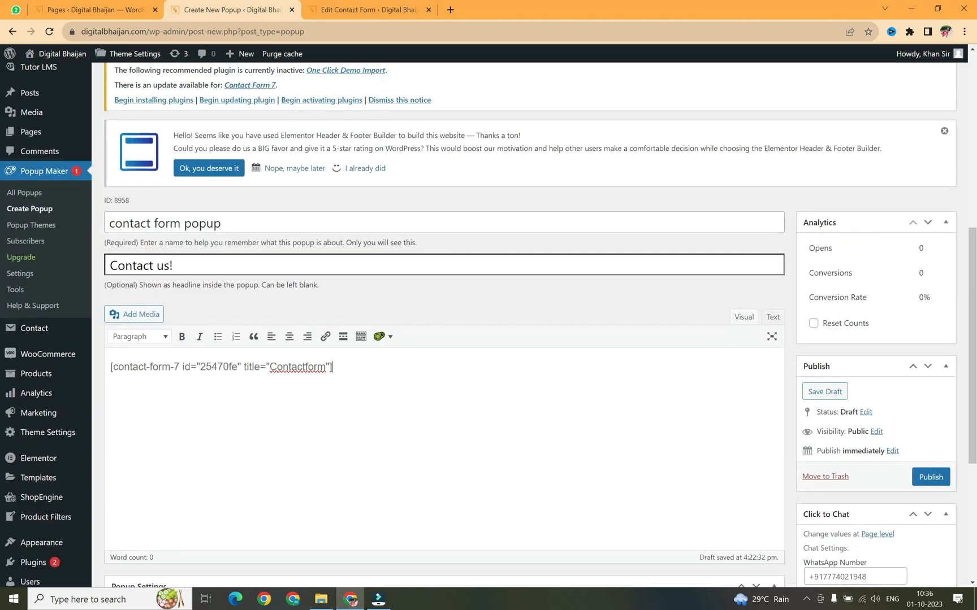
pyautogui.scroll(-2, 488, 325)
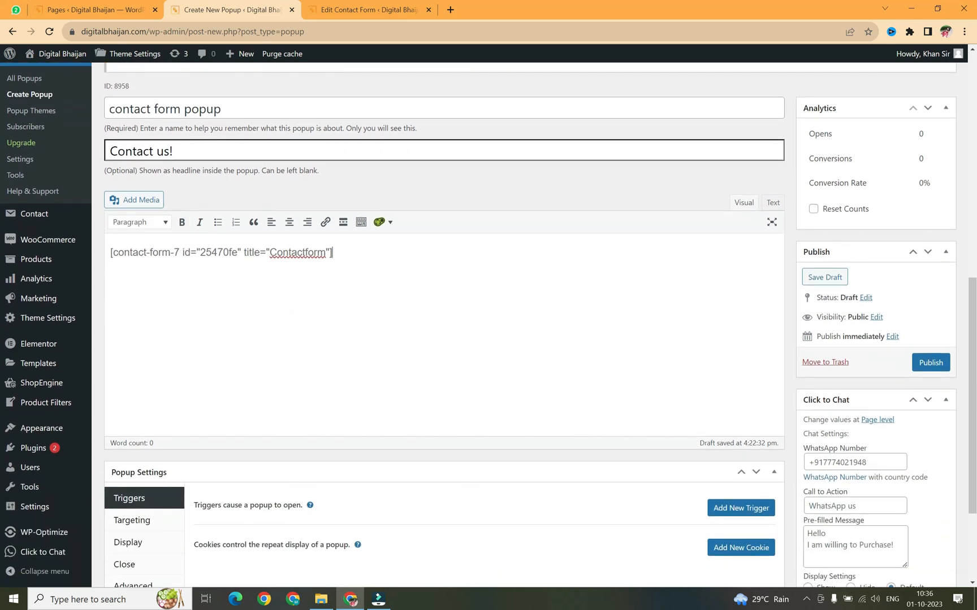
pyautogui.scroll(-2, 488, 325)
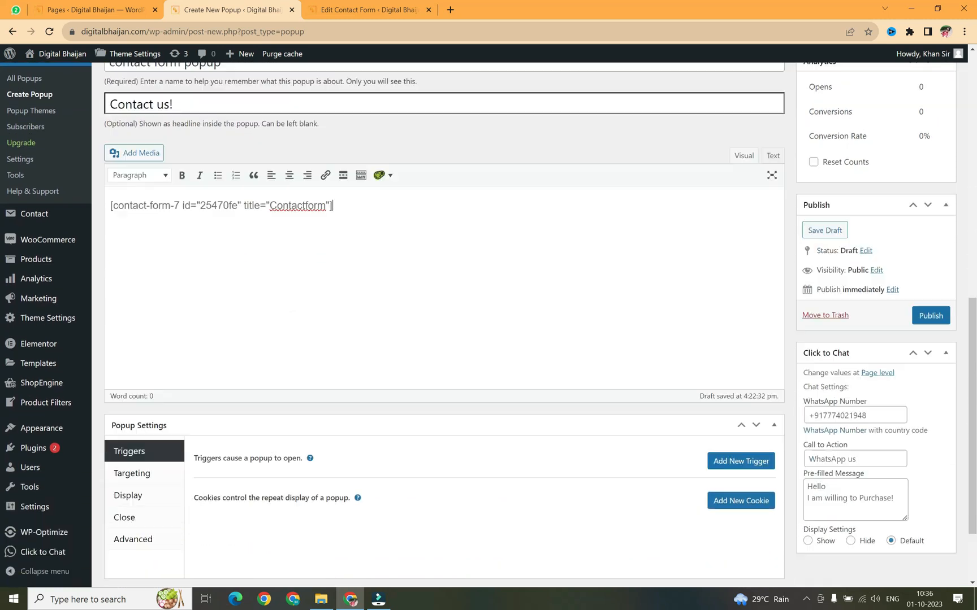
pyautogui.scroll(5, 249, 256)
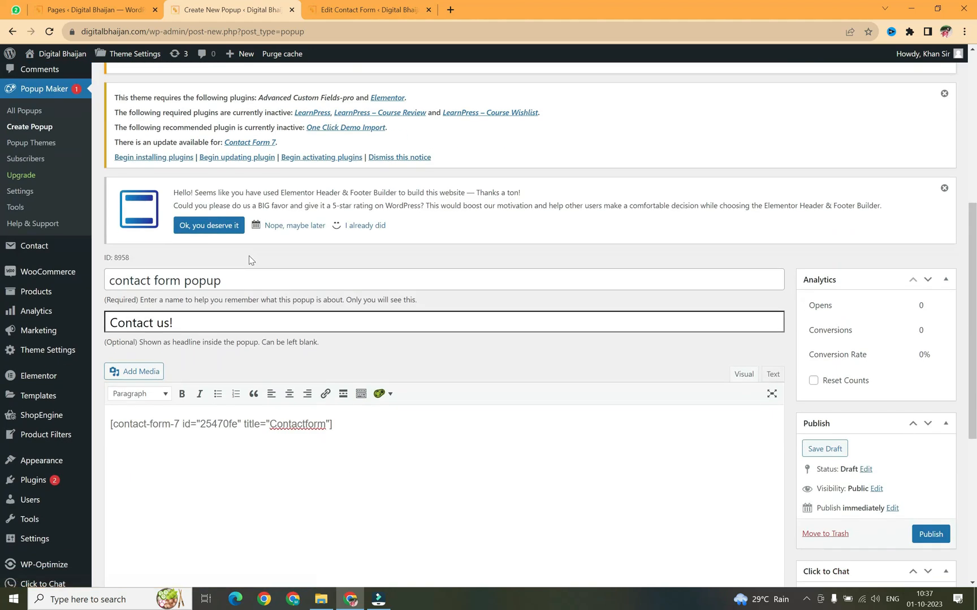
pyautogui.scroll(-2, 249, 255)
pyautogui.scroll(-3, 114, 328)
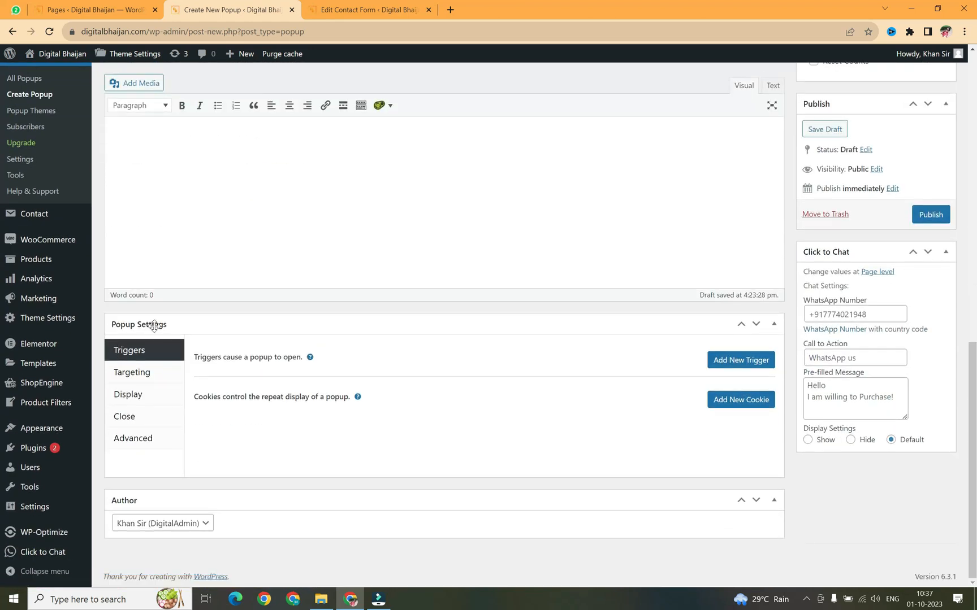
pyautogui.click(140, 396)
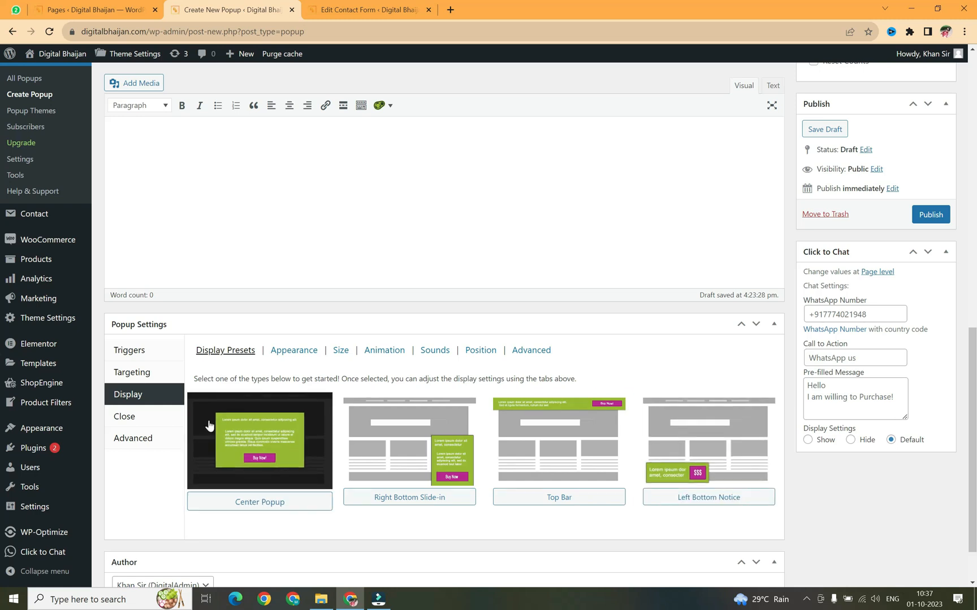
pyautogui.click(314, 357)
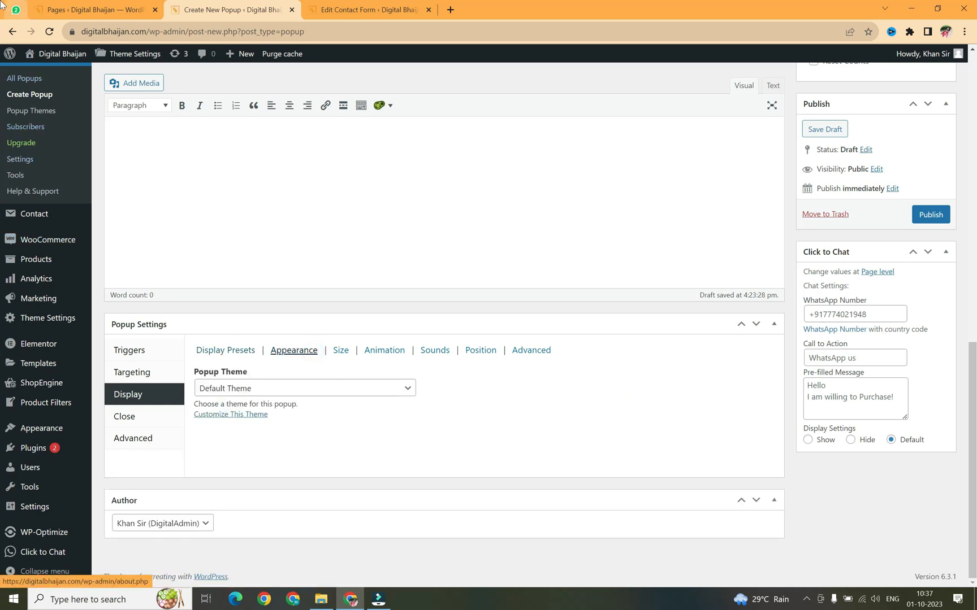
pyautogui.click(306, 387)
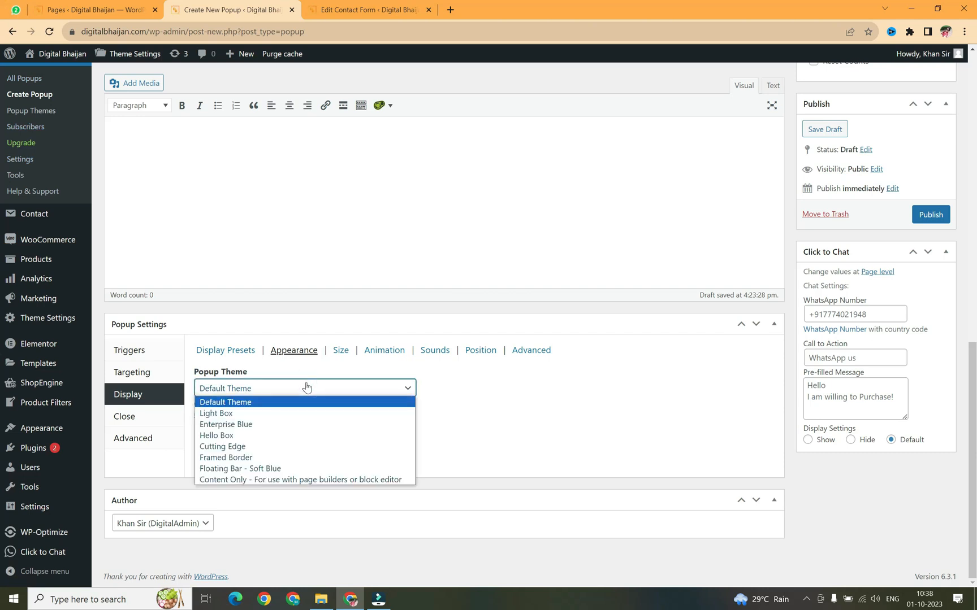
pyautogui.click(272, 419)
# Set the popup's display size to Small - 40%
pyautogui.click(341, 351)
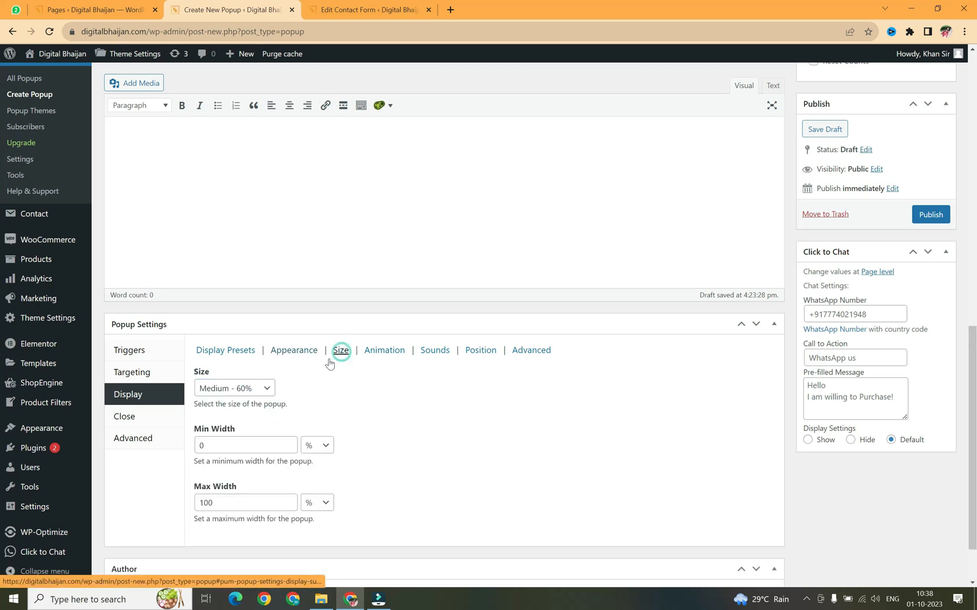
pyautogui.click(253, 390)
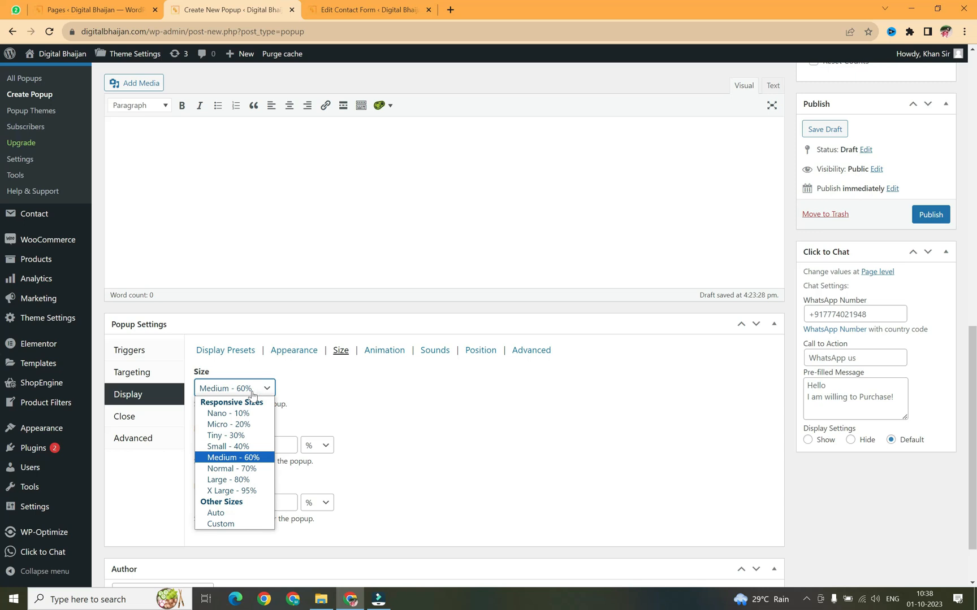
pyautogui.click(243, 446)
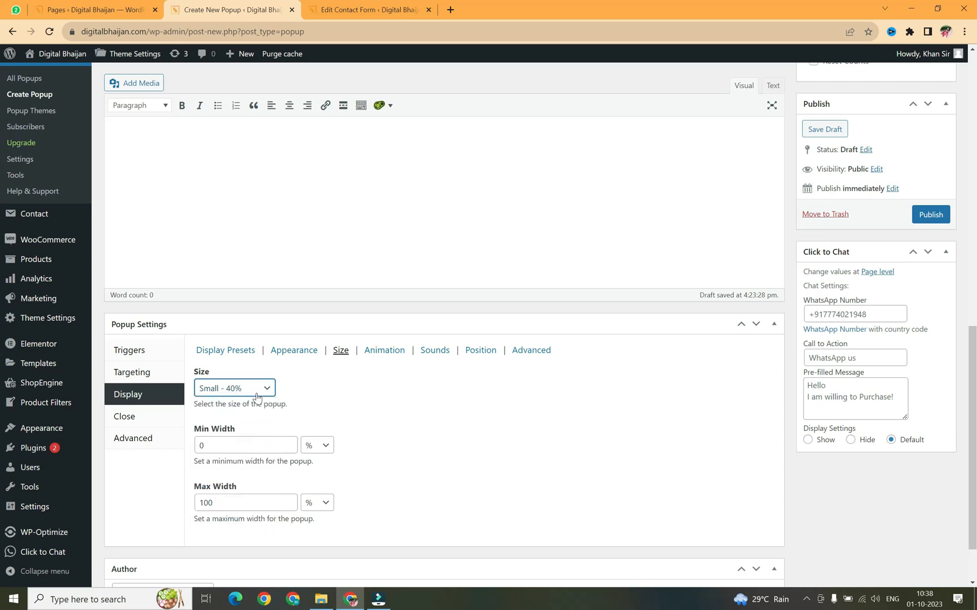
pyautogui.click(257, 392)
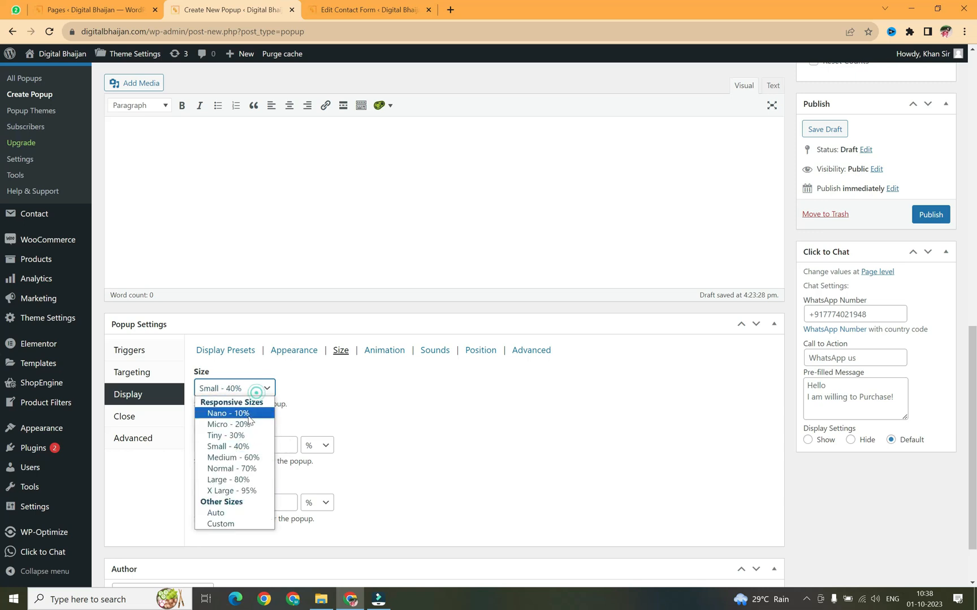
pyautogui.click(246, 446)
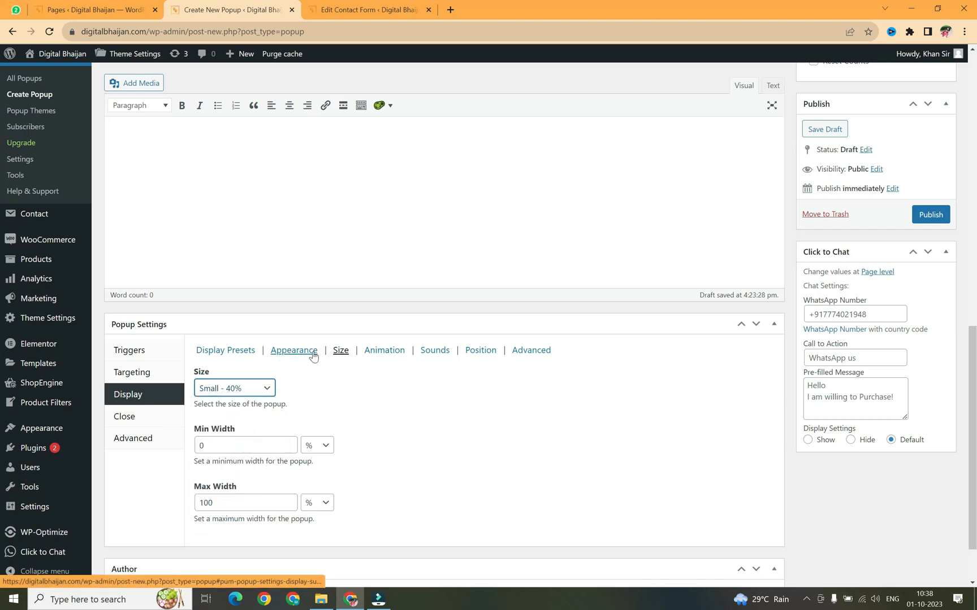
# Select Fade as the animation type in the popup's display settings
pyautogui.click(376, 353)
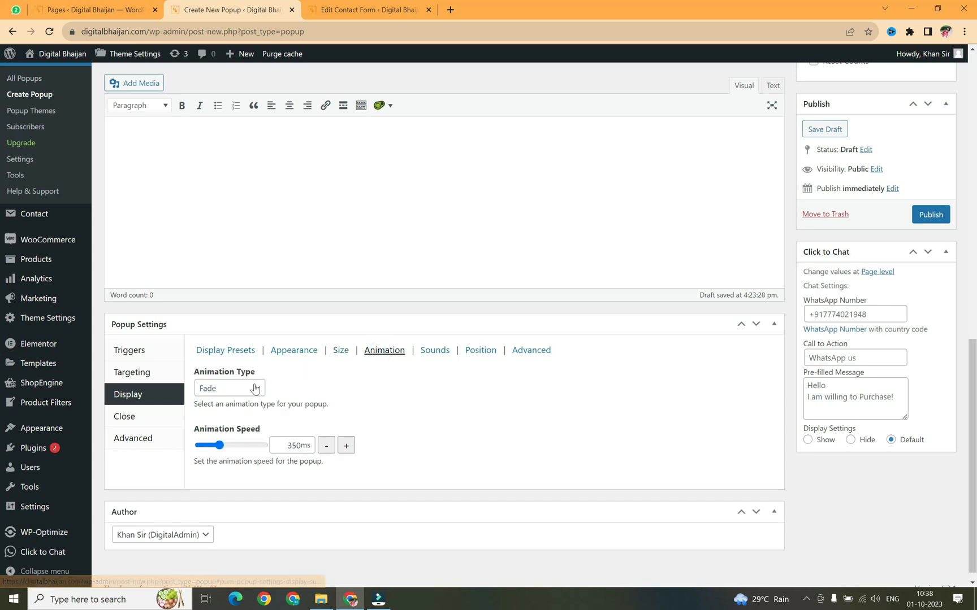
pyautogui.click(249, 390)
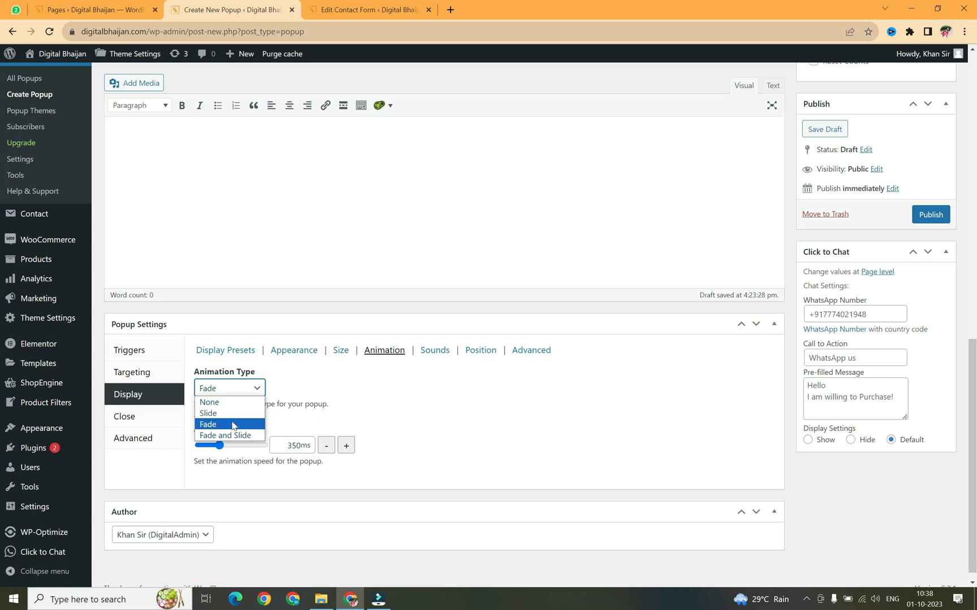
pyautogui.click(232, 425)
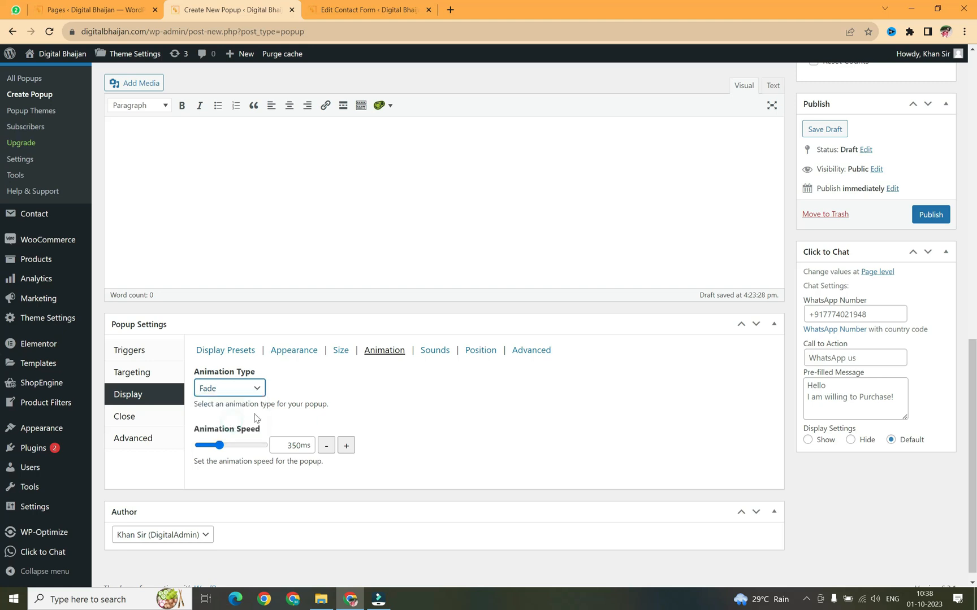
# Try the Beep 2, Beep and Chimes opening sounds for the popup and return the opening sound to None
pyautogui.click(430, 355)
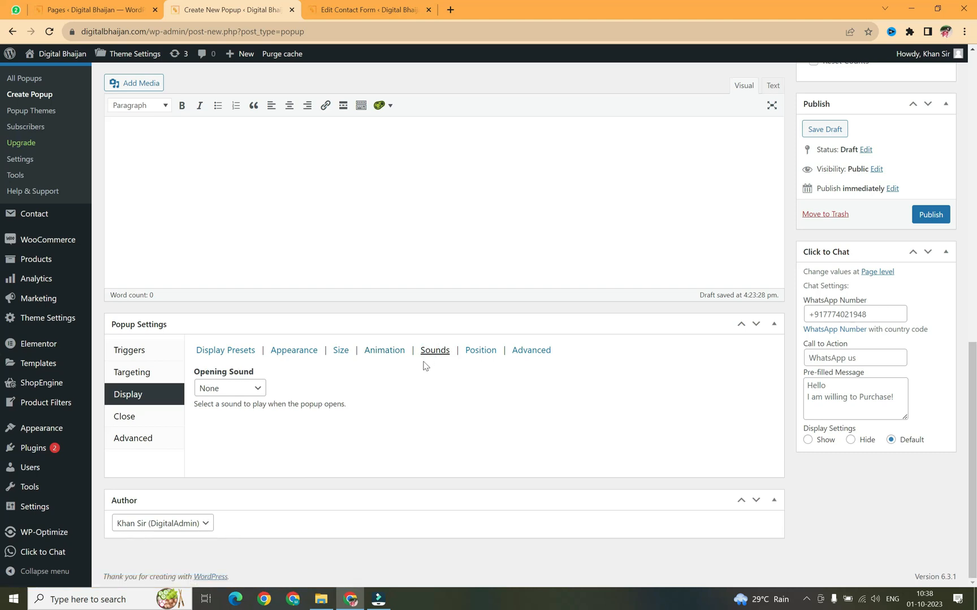
pyautogui.click(229, 387)
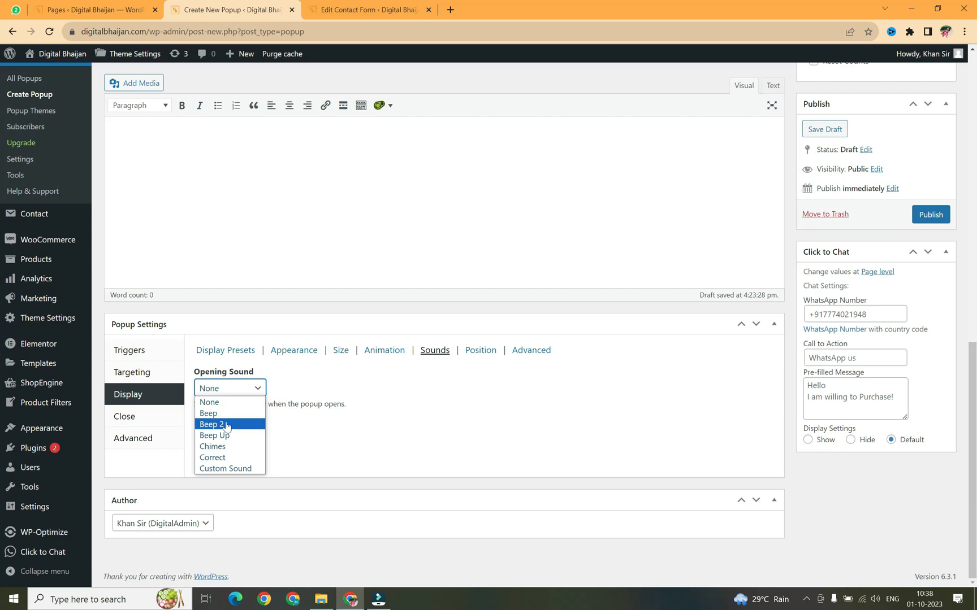
pyautogui.click(226, 424)
pyautogui.click(232, 388)
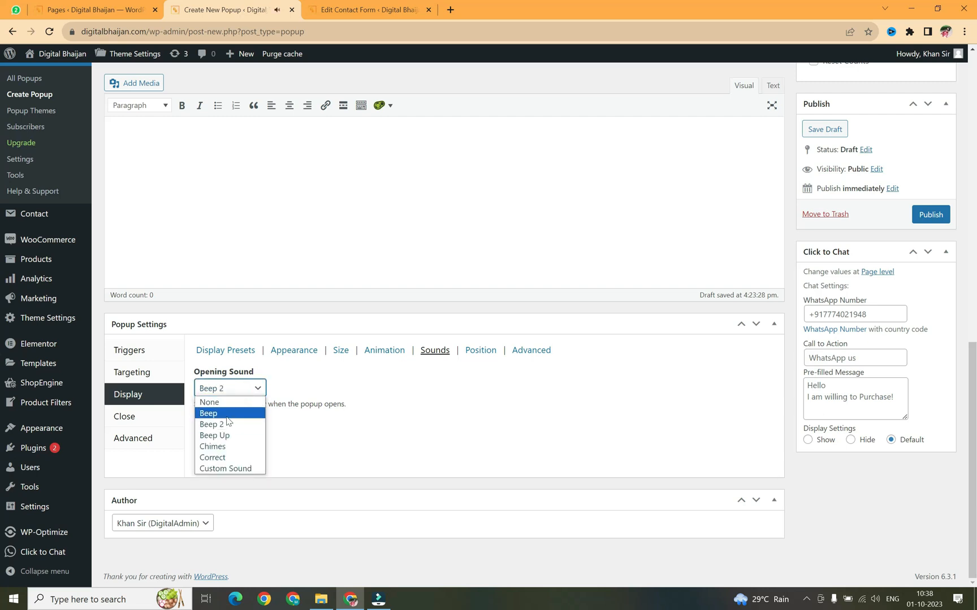
pyautogui.click(226, 413)
pyautogui.click(226, 393)
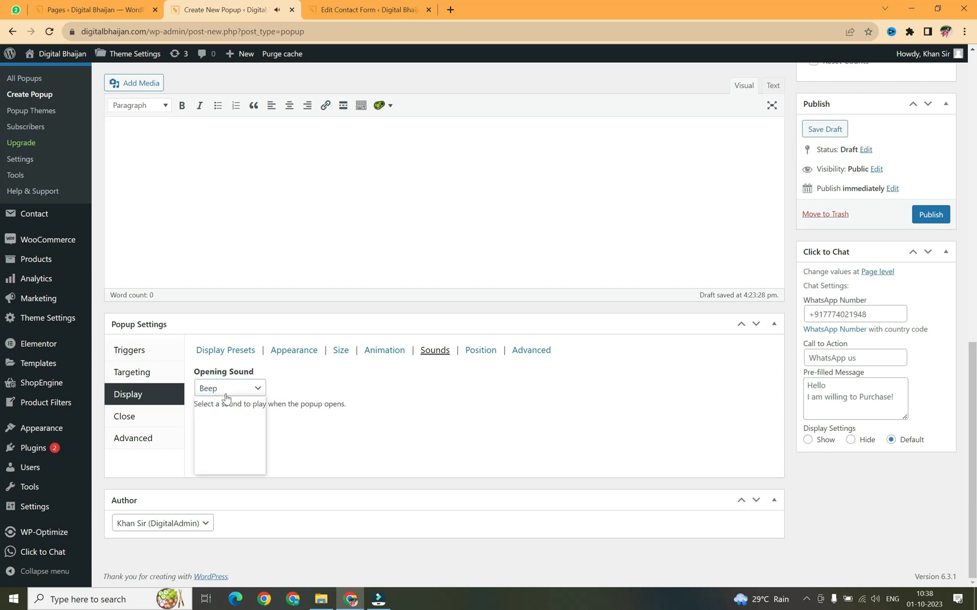
pyautogui.click(225, 445)
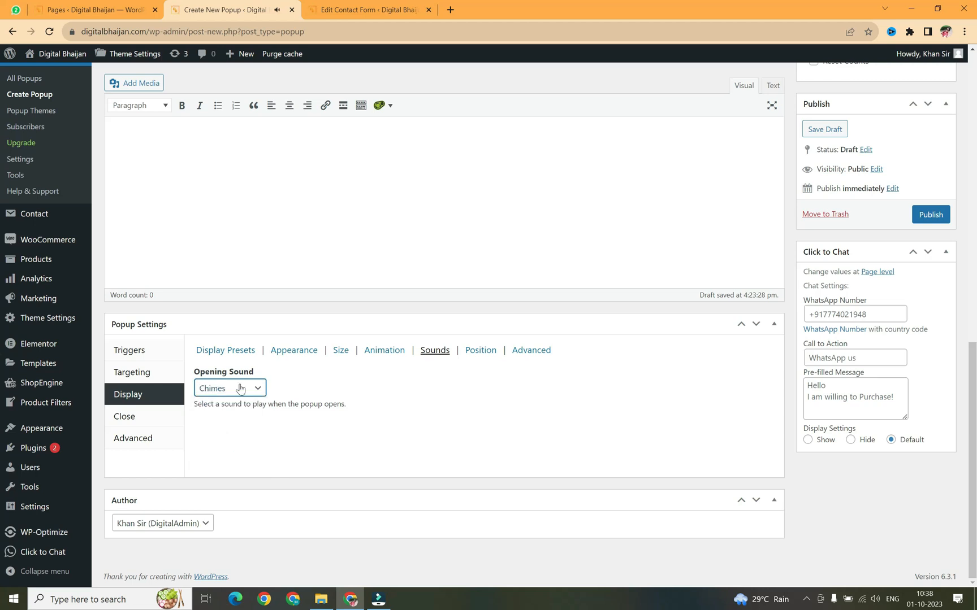
pyautogui.click(239, 388)
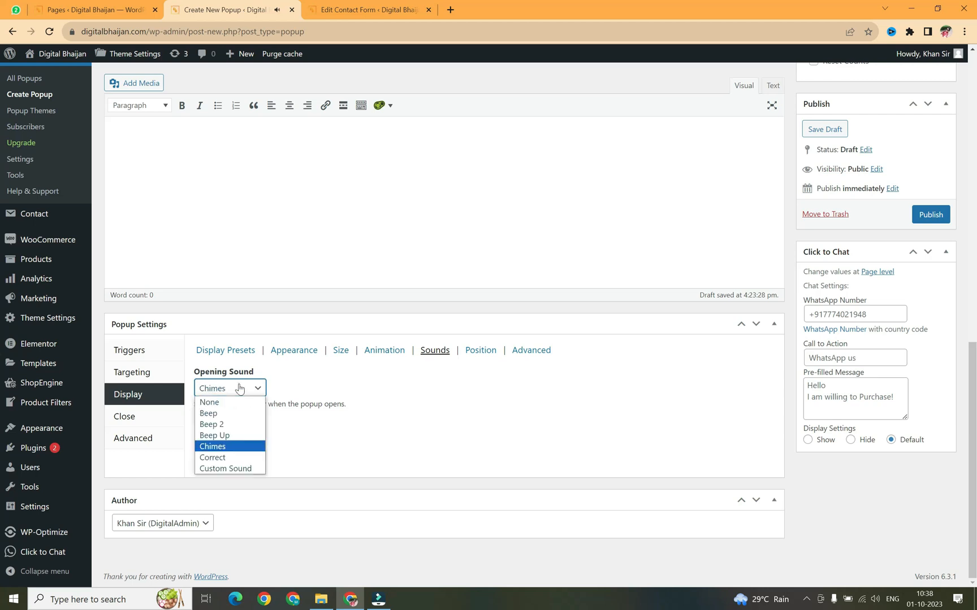
pyautogui.click(226, 408)
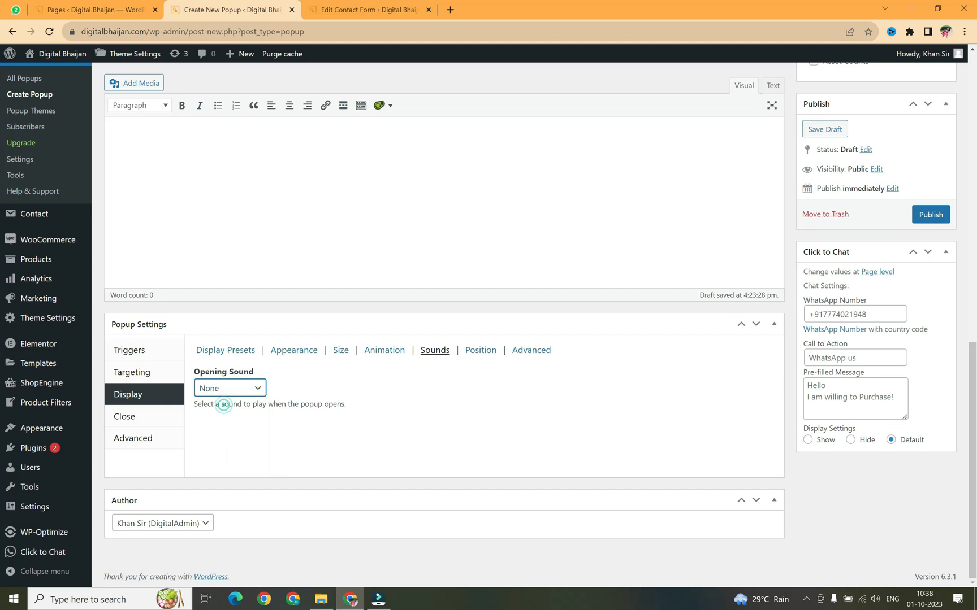
# Choose Top Center as the popup's location in the position options of its display settings
pyautogui.click(475, 355)
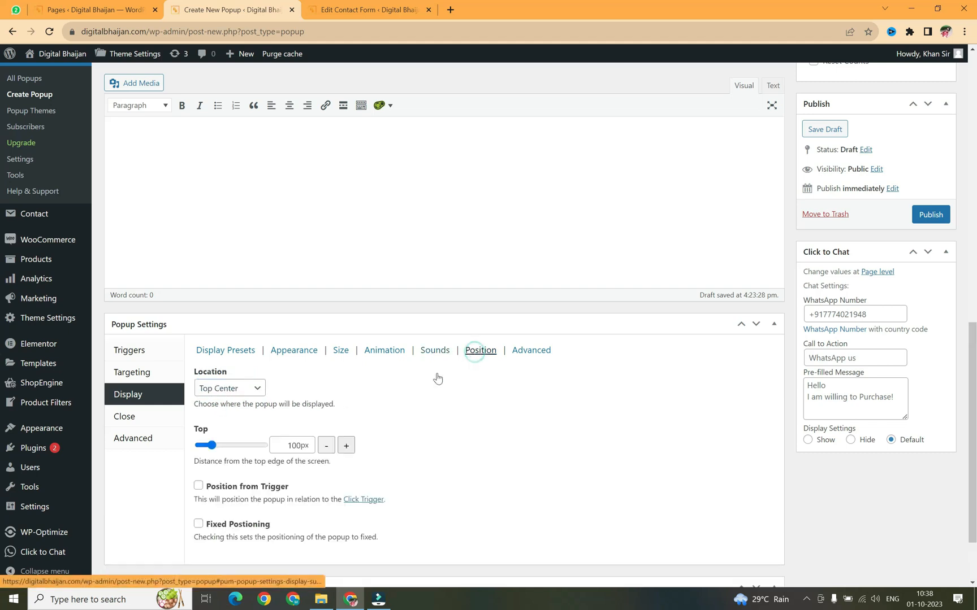
pyautogui.click(242, 390)
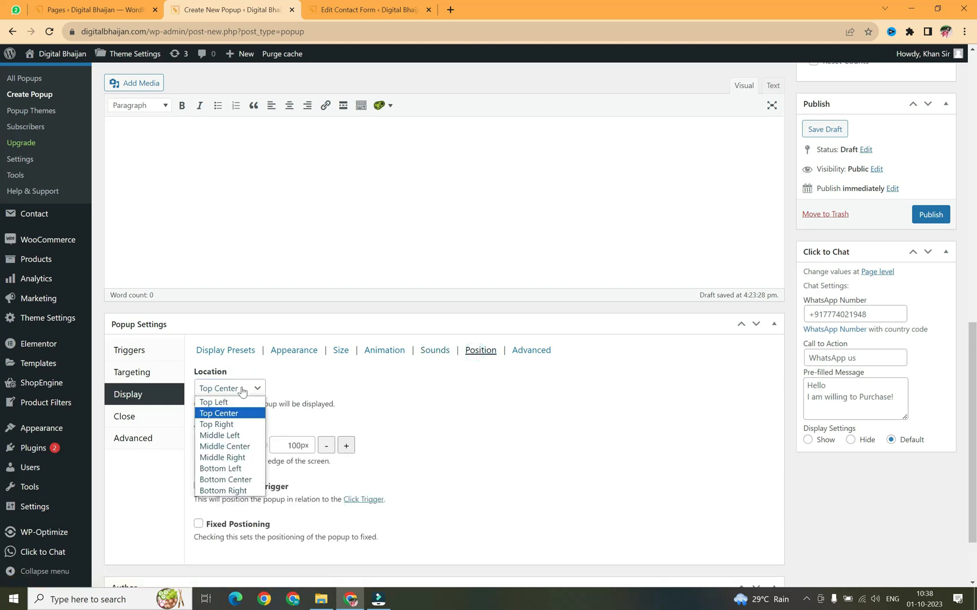
pyautogui.click(227, 415)
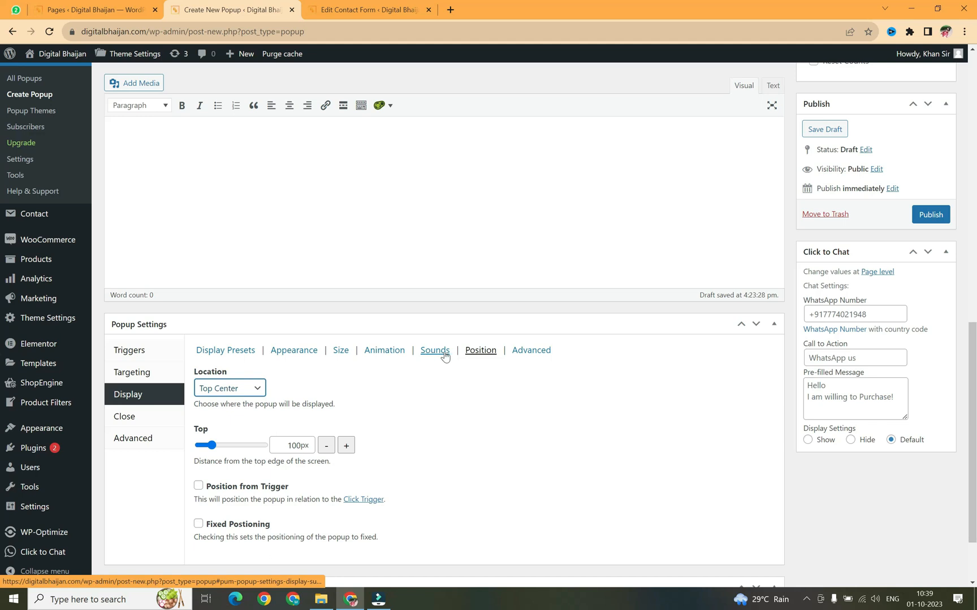
# Publish the new contact form popup
pyautogui.click(930, 214)
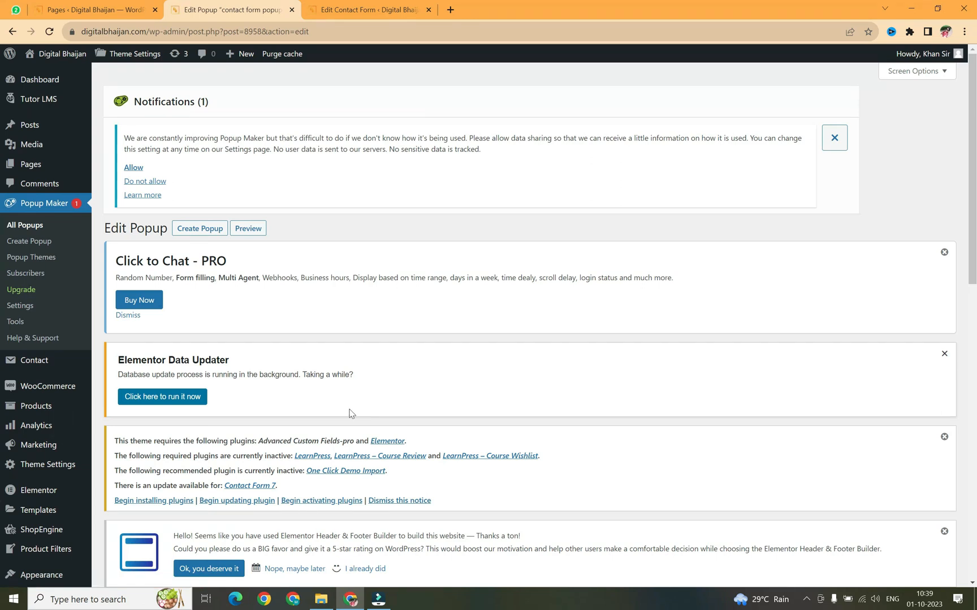
pyautogui.scroll(-6, 349, 413)
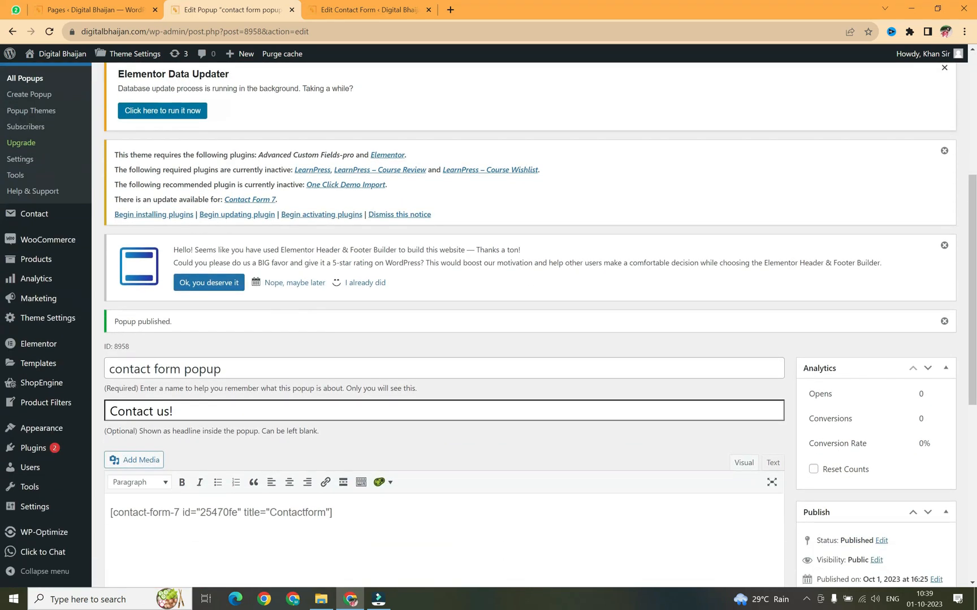
pyautogui.scroll(3, 348, 411)
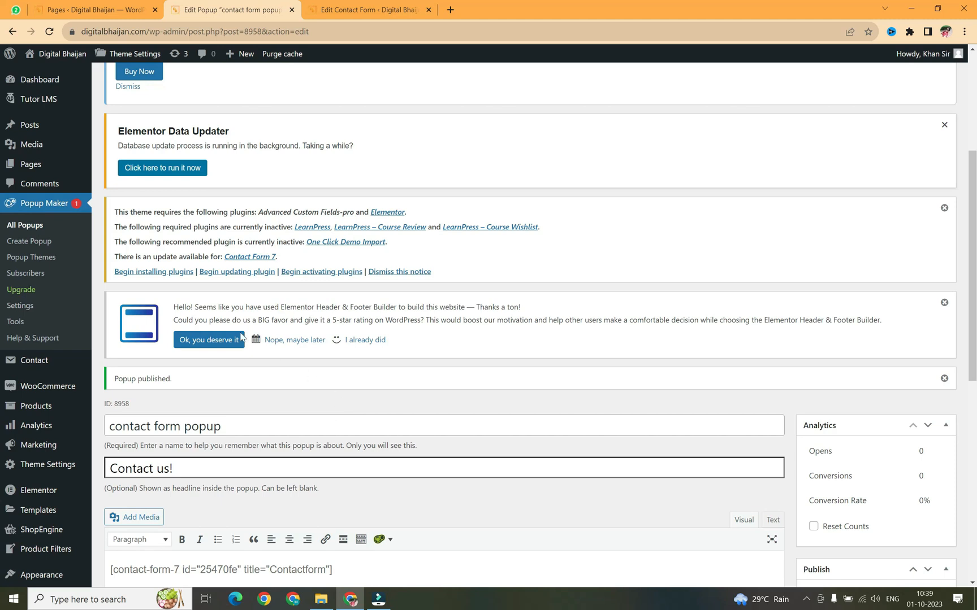
# Open the list of all popups and select the CSS class popmake-8958 of the contact form popup
pyautogui.click(37, 226)
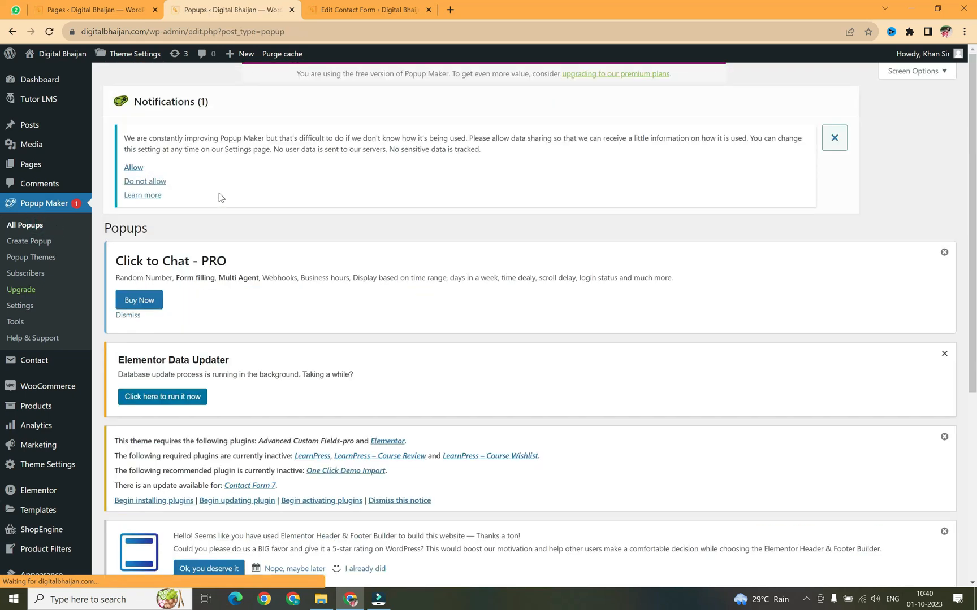
pyautogui.scroll(-3, 219, 197)
pyautogui.moveTo(155, 411)
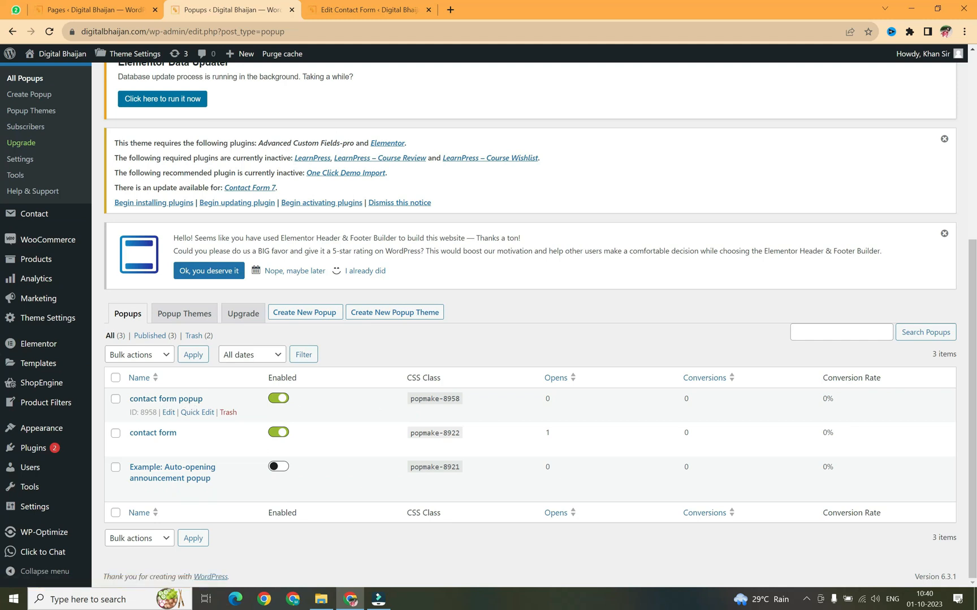
pyautogui.moveTo(463, 399); pyautogui.dragTo(403, 403)
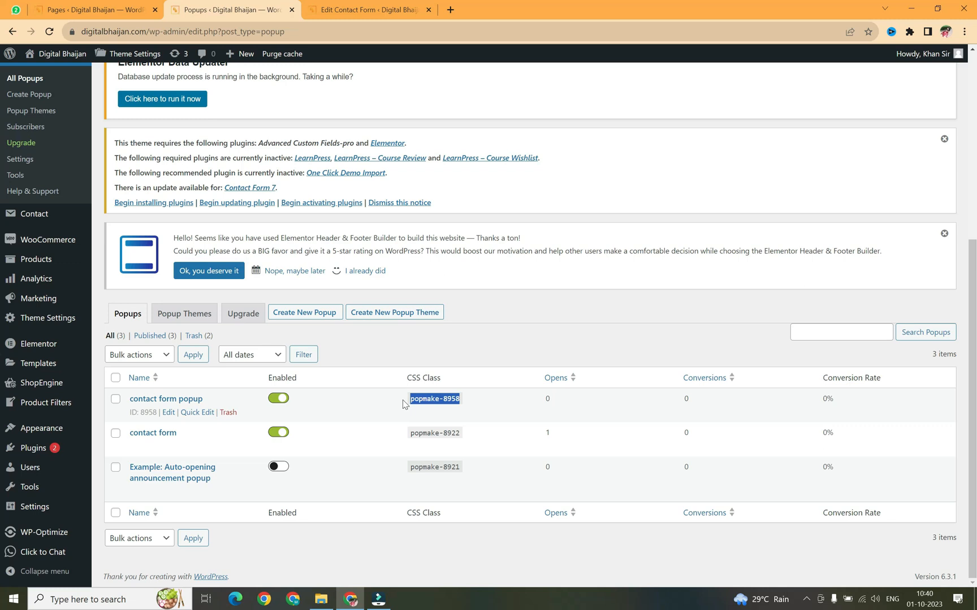
# Open the About Us page from the site's page list for editing with Elementor
pyautogui.click(96, 10)
pyautogui.scroll(-6, 150, 283)
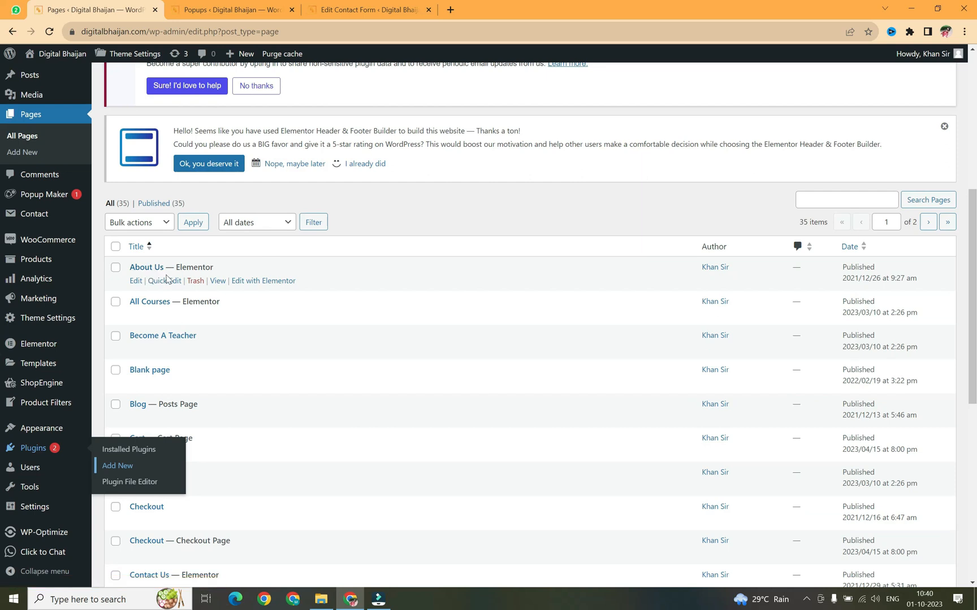
pyautogui.middleClick(261, 280)
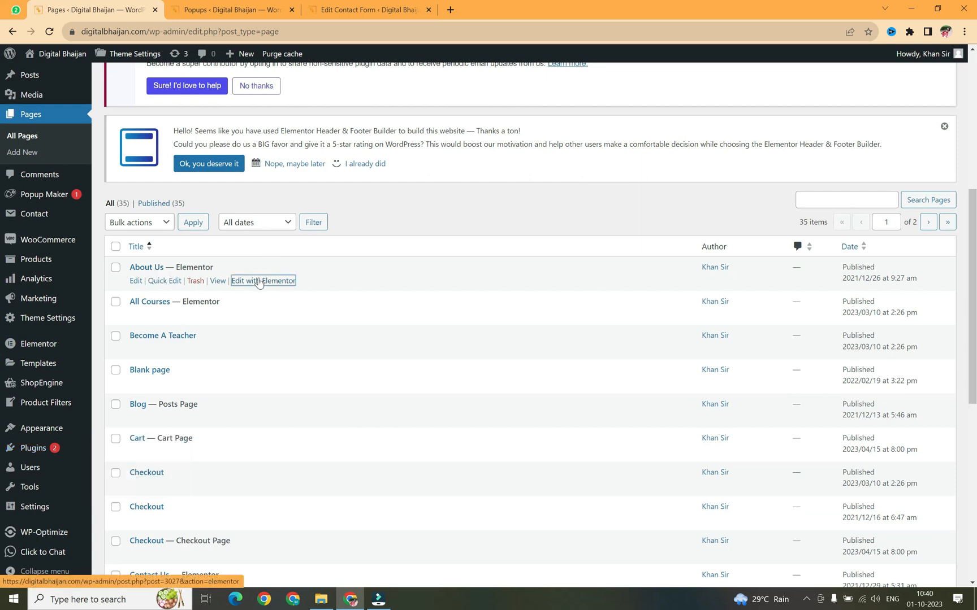
pyautogui.click(485, 6)
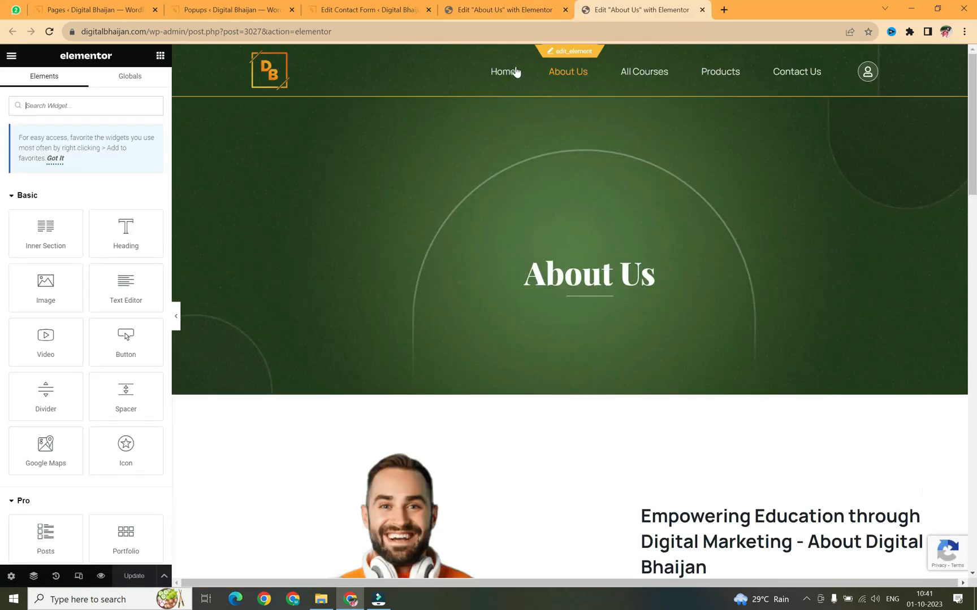
# Add a Button widget below the Empowering Education paragraphs and set its text to "Connect now"
pyautogui.scroll(-6, 435, 216)
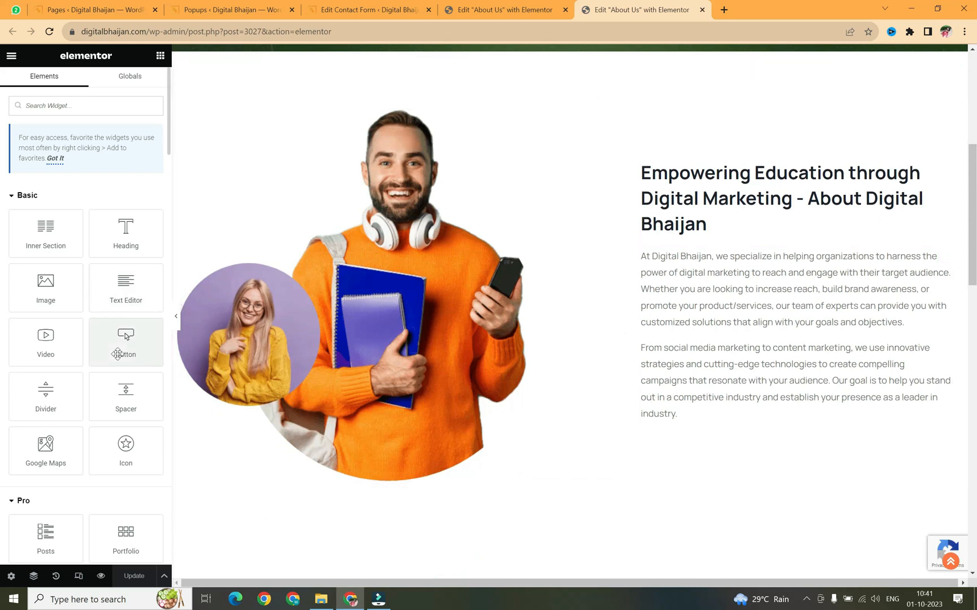
pyautogui.moveTo(118, 345); pyautogui.dragTo(715, 384)
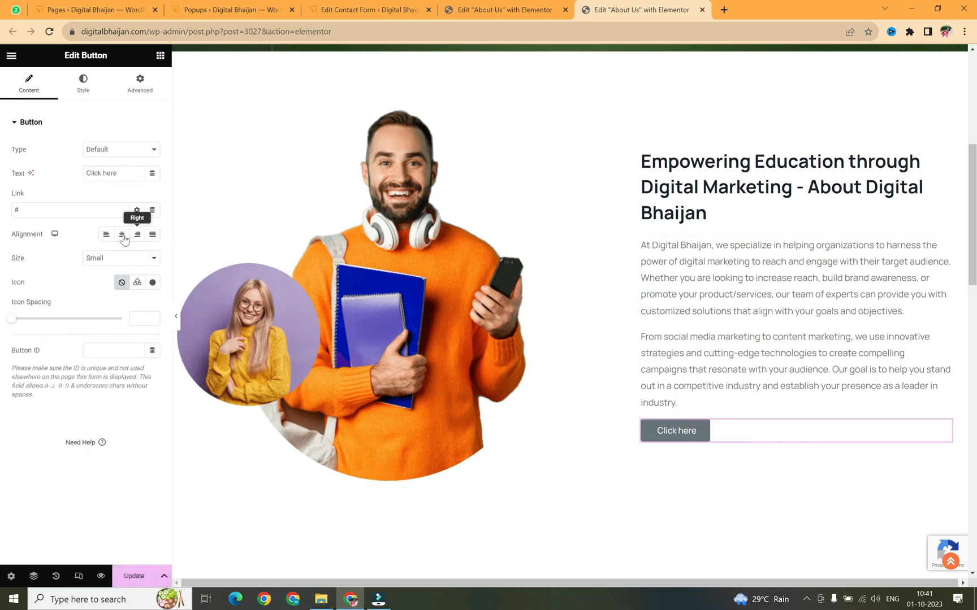
pyautogui.moveTo(98, 173); pyautogui.dragTo(72, 180)
pyautogui.hotkey('ctrl', 'c')
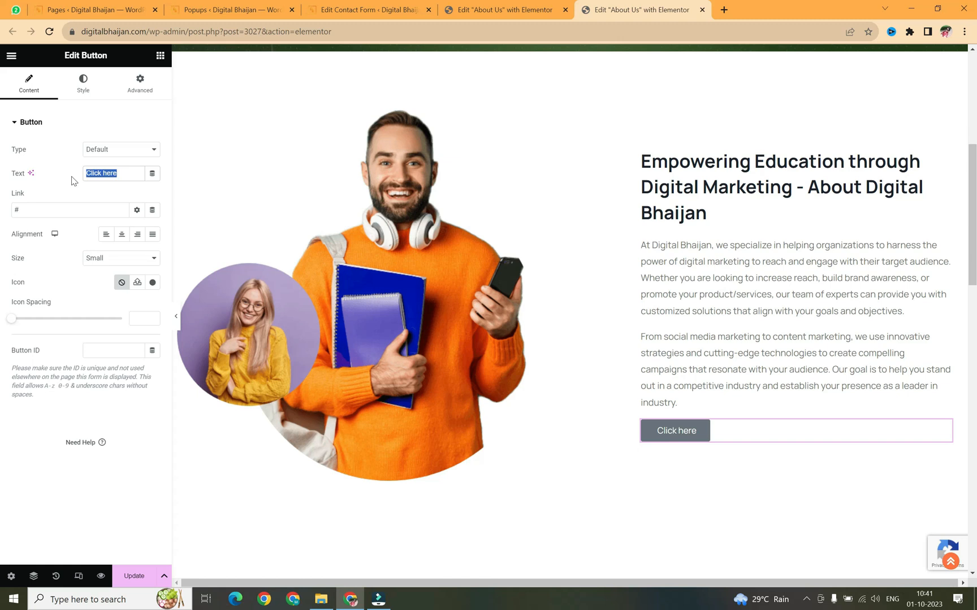
pyautogui.write('Connect now')
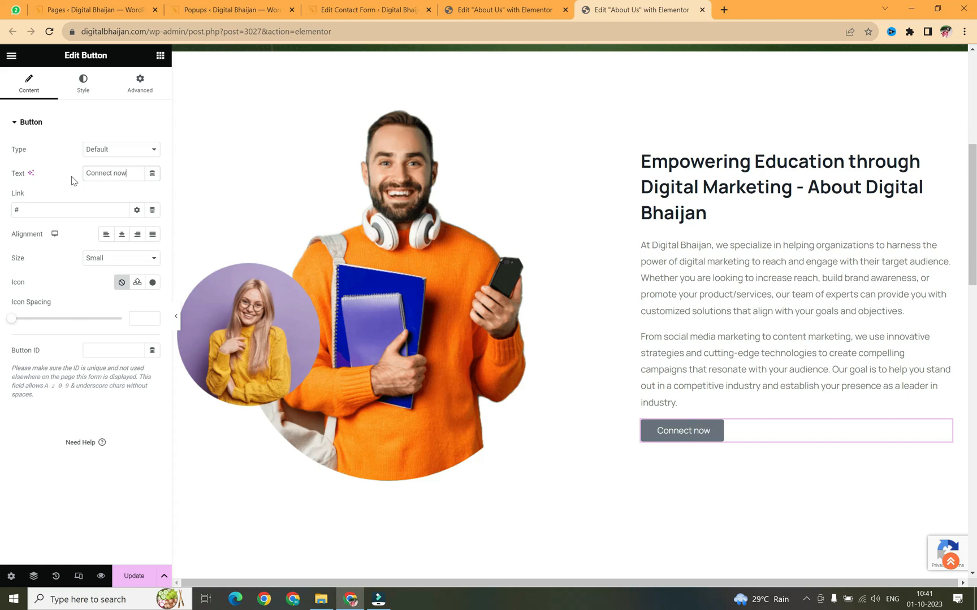
# Set the Connect now button's background color to red, #D32828
pyautogui.click(83, 93)
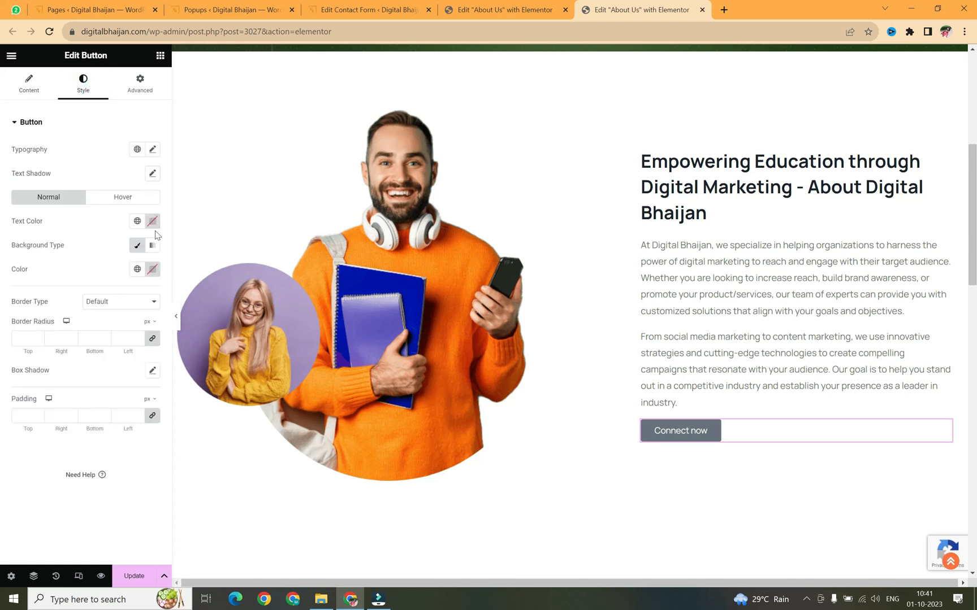
pyautogui.click(152, 270)
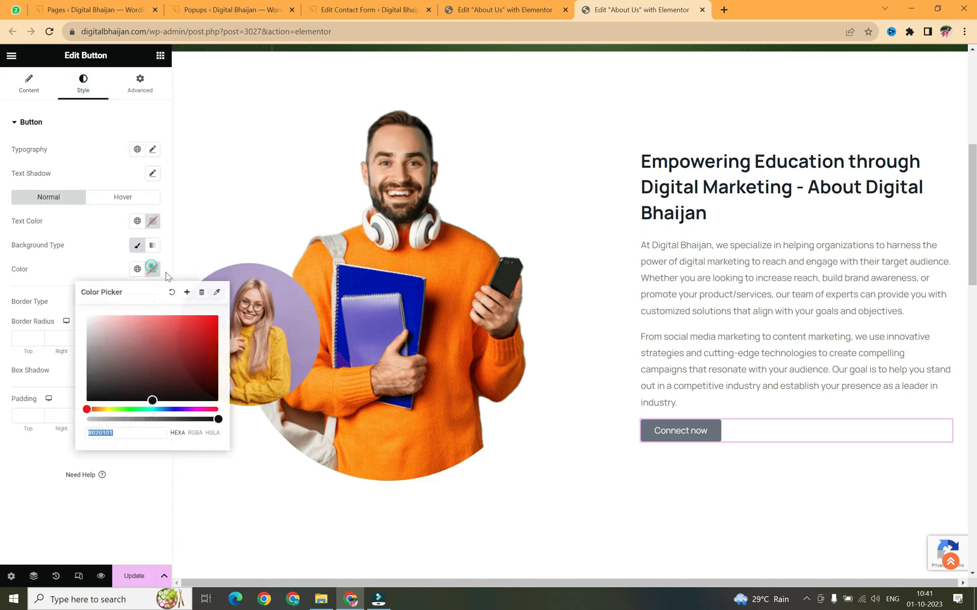
pyautogui.click(193, 330)
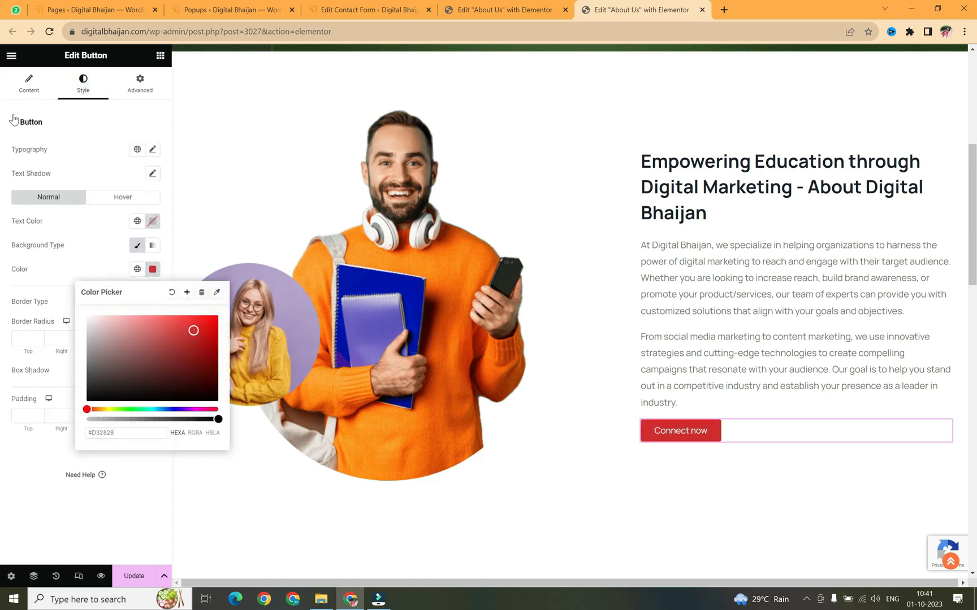
# Paste the clipboard text into the CSS classes of the Connect now button
pyautogui.click(20, 93)
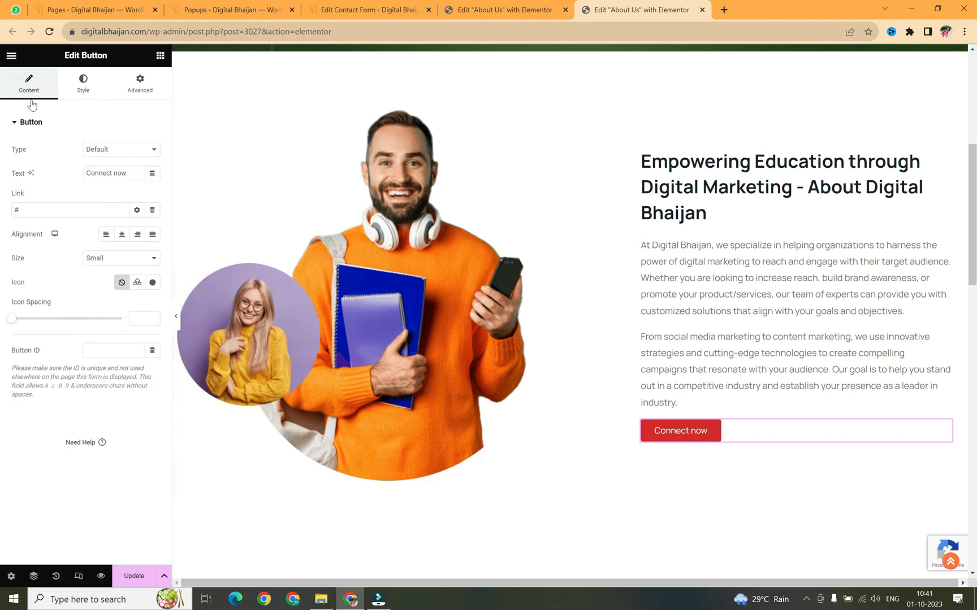
pyautogui.click(112, 173)
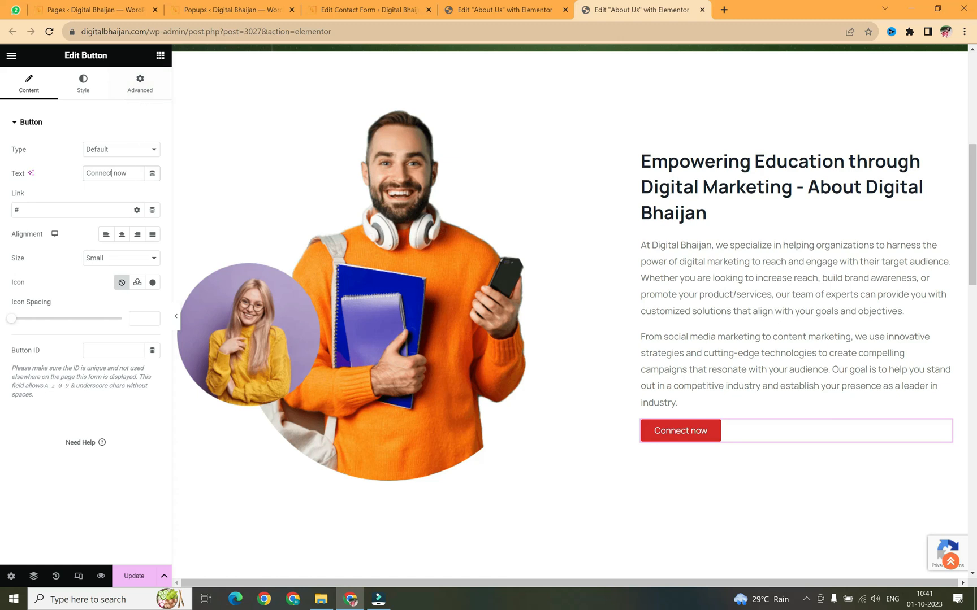
pyautogui.click(134, 88)
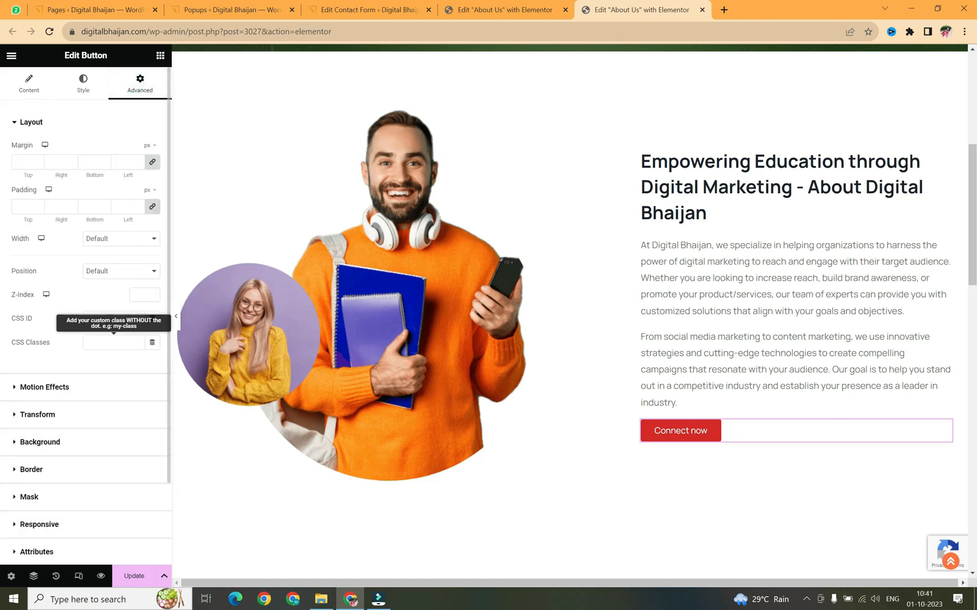
pyautogui.hotkey('ctrl', 'v')
# Copy the CSS class popmake-8958 of the contact form popup from the popups list
pyautogui.click(210, 3)
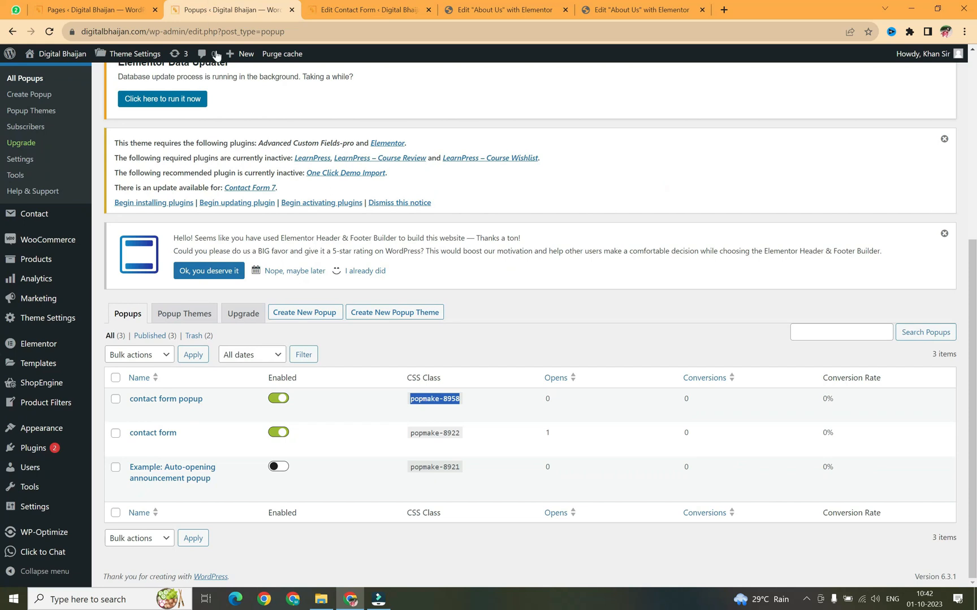
pyautogui.click(432, 399)
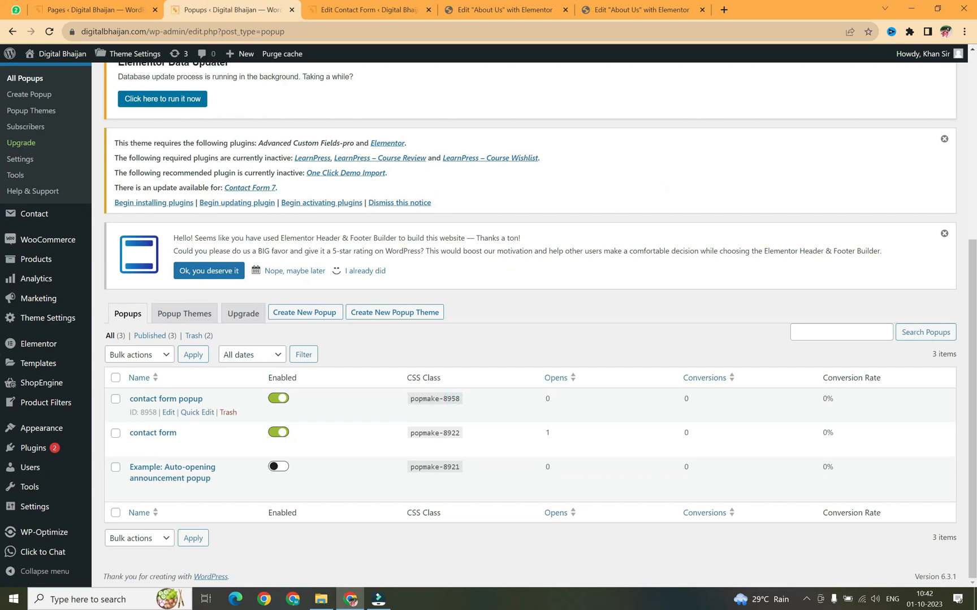
pyautogui.hotkey('ctrl', 'a')
pyautogui.tripleClick(464, 401)
pyautogui.hotkey('ctrl', 'c')
# Replace the Connect now button's CSS classes with the copied class popmake-8958
pyautogui.click(639, 9)
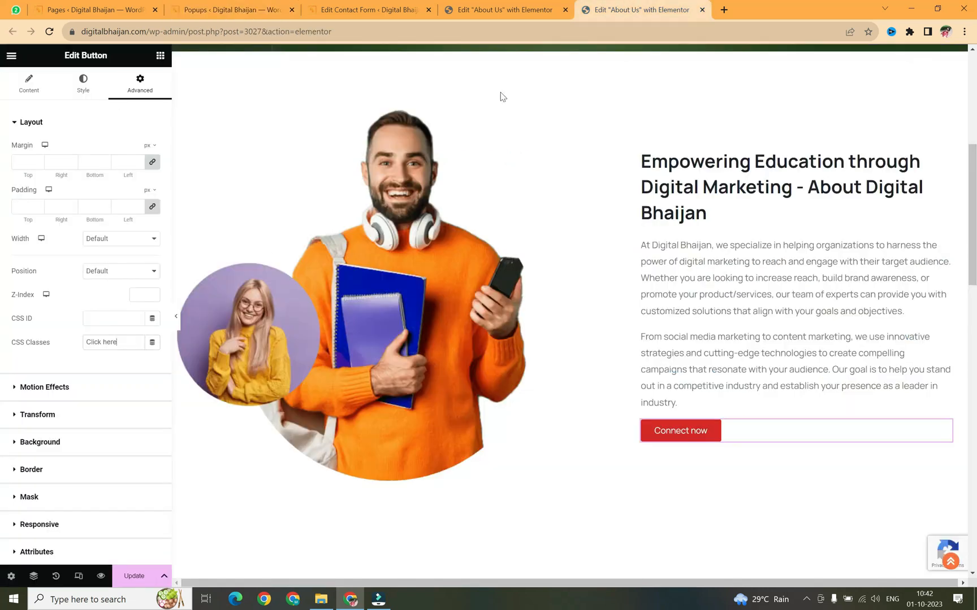
pyautogui.click(117, 342)
pyautogui.moveTo(117, 342); pyautogui.dragTo(81, 343)
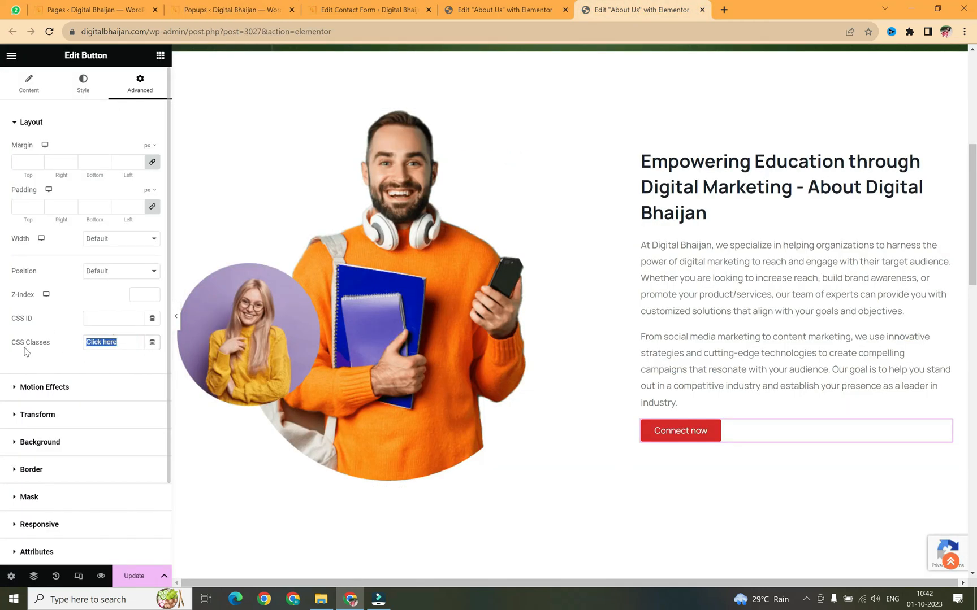
pyautogui.moveTo(54, 341); pyautogui.dragTo(11, 342)
pyautogui.moveTo(122, 342); pyautogui.dragTo(85, 343)
pyautogui.hotkey('ctrl', 'v')
pyautogui.click(59, 351)
# Update the About Us page and open its preview
pyautogui.click(135, 575)
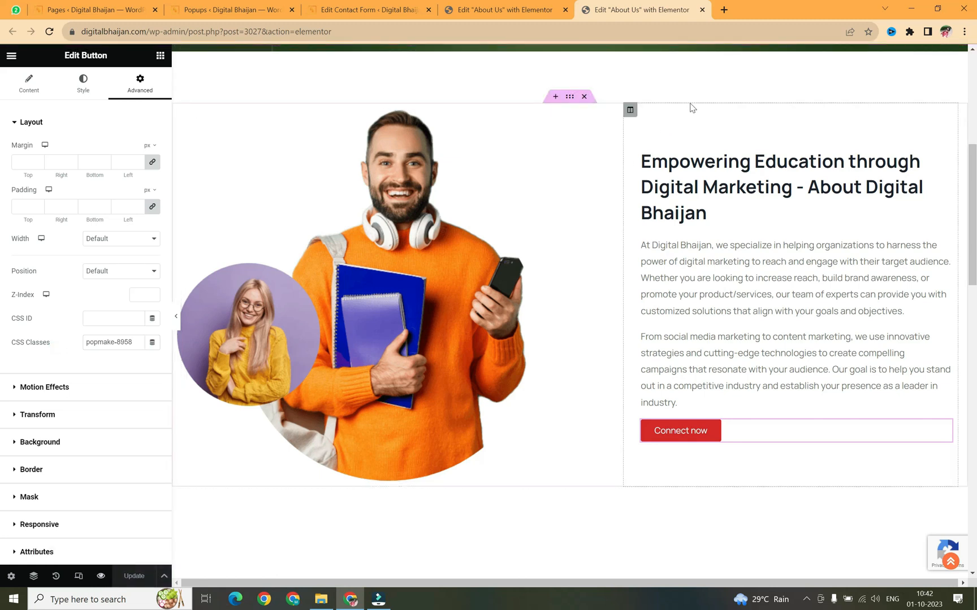
pyautogui.click(100, 576)
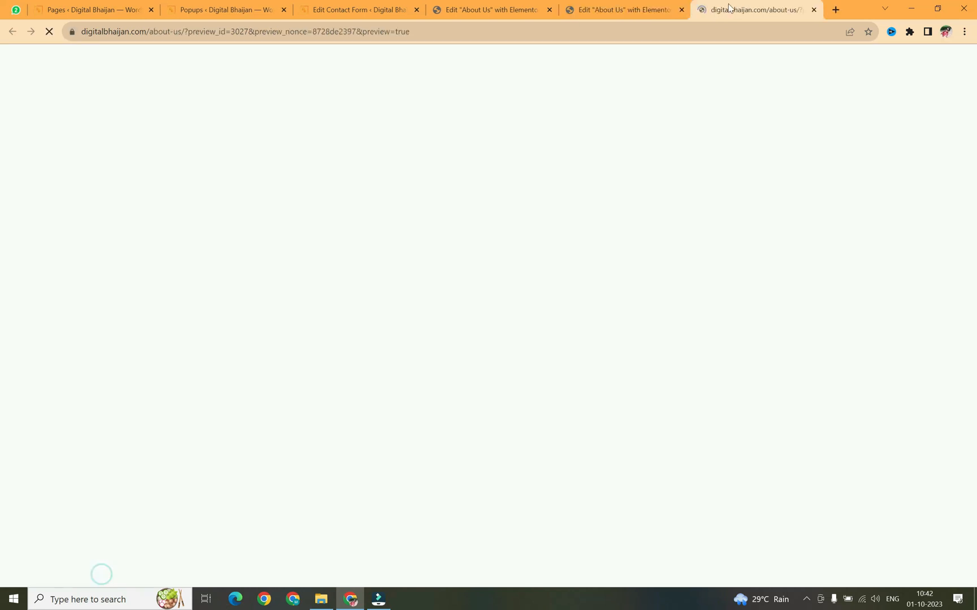
# Test the Connect now button in the About Us preview by opening the contact form popup, and close the popup
pyautogui.scroll(-7, 748, 188)
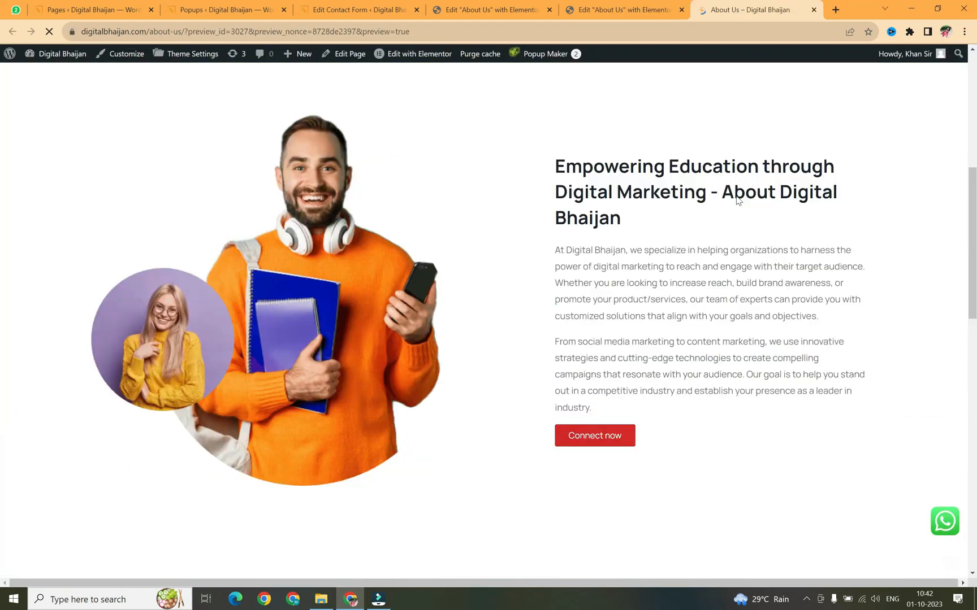
pyautogui.scroll(2, 714, 381)
pyautogui.click(586, 510)
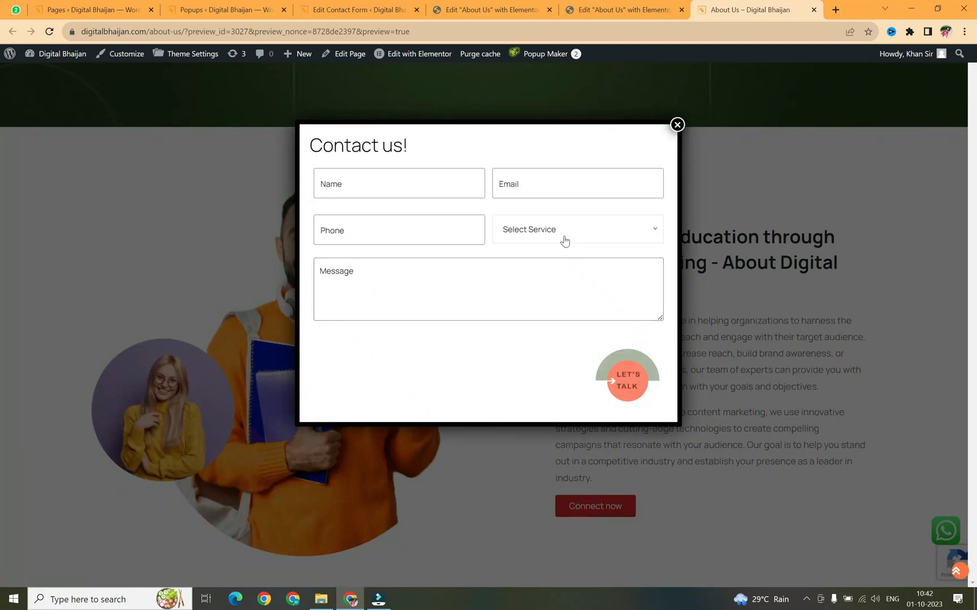
pyautogui.click(678, 125)
# Add a Heading widget directly above the Connect now button on the About Us page, with the title "Click Me"
pyautogui.click(623, 11)
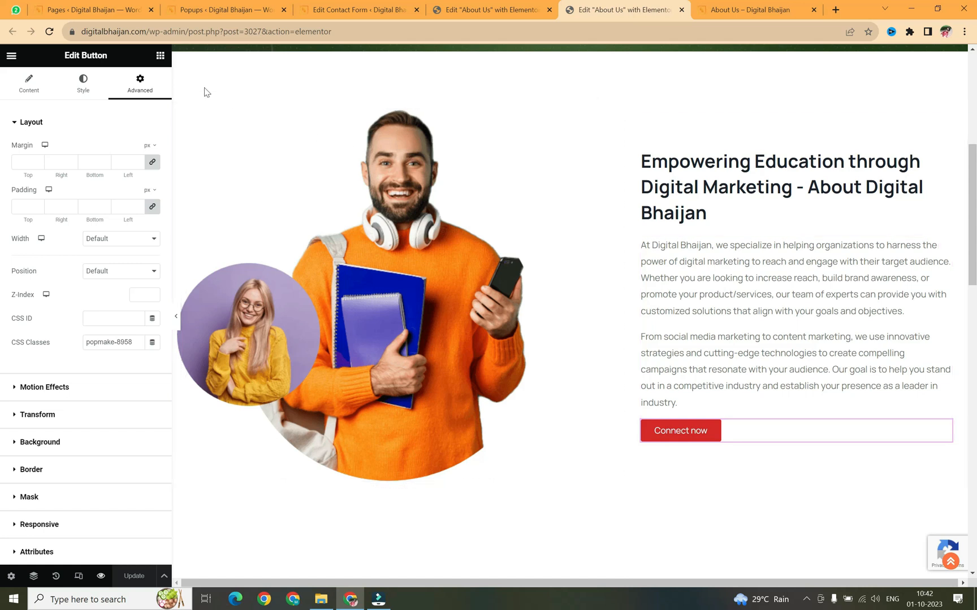
pyautogui.click(161, 56)
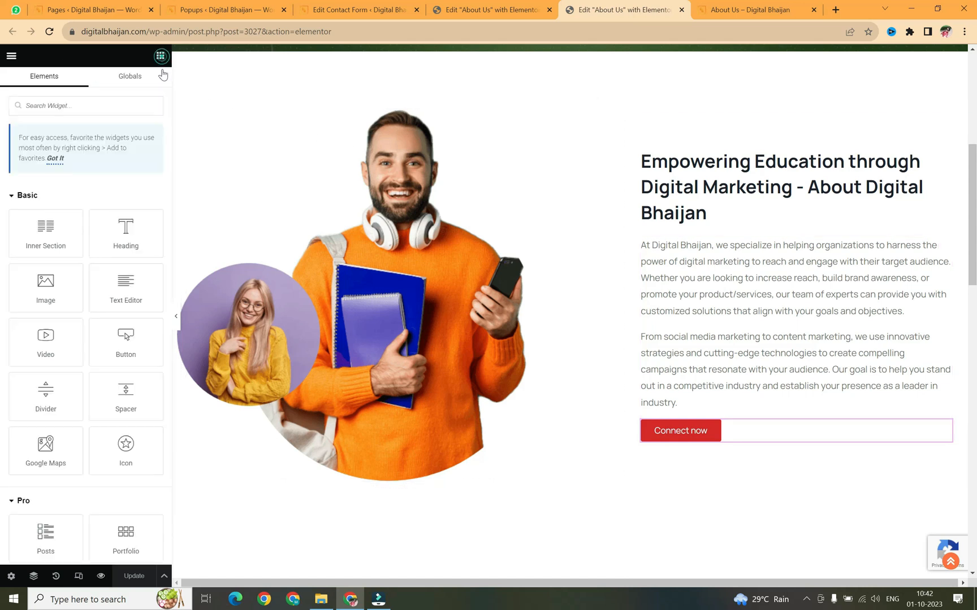
pyautogui.moveTo(127, 237); pyautogui.dragTo(781, 368)
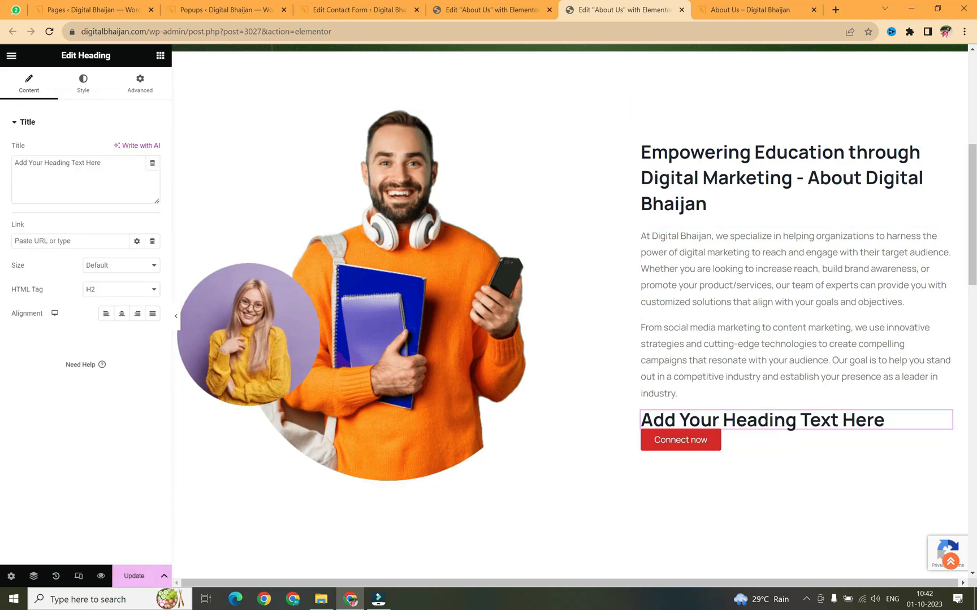
pyautogui.tripleClick(111, 165)
pyautogui.write('Clink')
pyautogui.press('BackSpace')
pyautogui.press('BackSpace')
pyautogui.press('BackSpace')
pyautogui.press('BackSpace')
pyautogui.press('BackSpace')
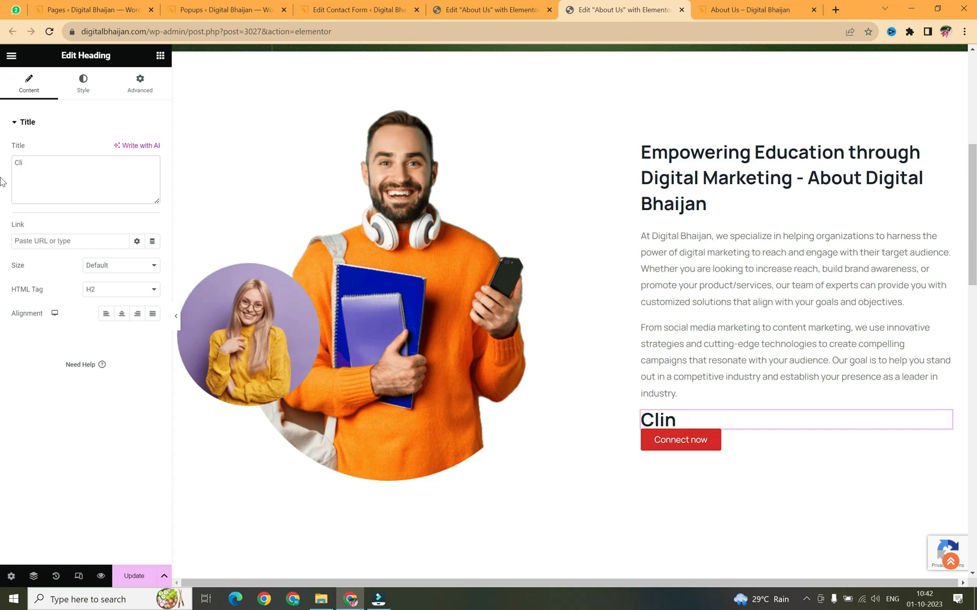
pyautogui.write('Click Me')
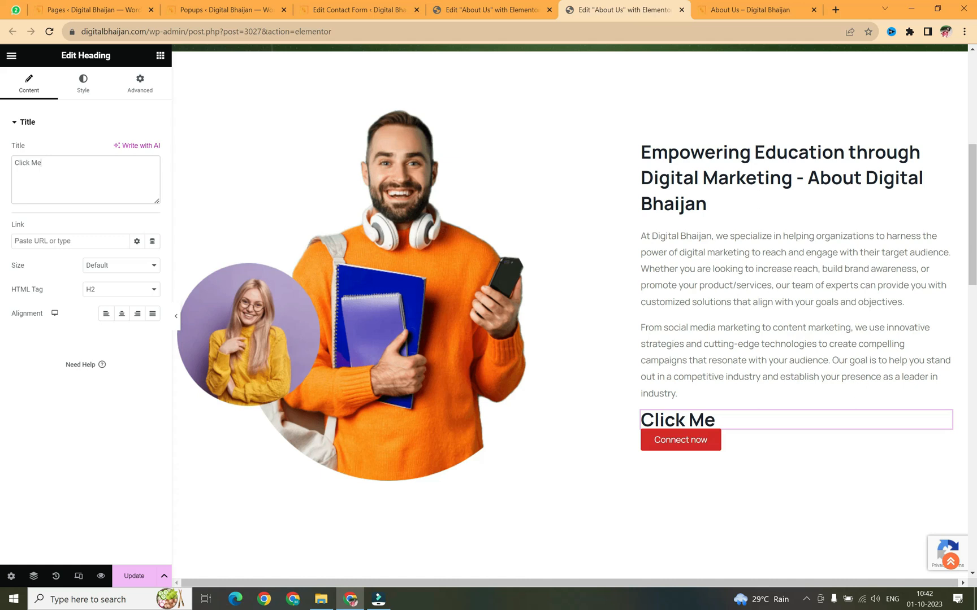
# Paste the CSS class popmake-8958 into the Click Me heading's CSS classes and update the page
pyautogui.click(140, 86)
pyautogui.click(96, 343)
pyautogui.hotkey('ctrl', 'v')
pyautogui.click(134, 576)
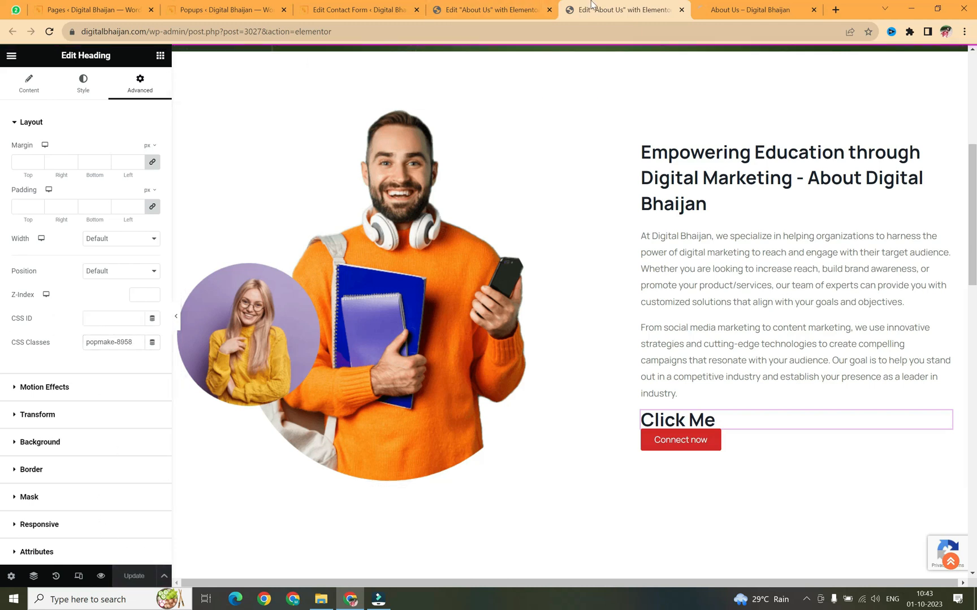
# Reload the About Us preview, test the popup from the Click Me heading, and close the popup
pyautogui.click(740, 7)
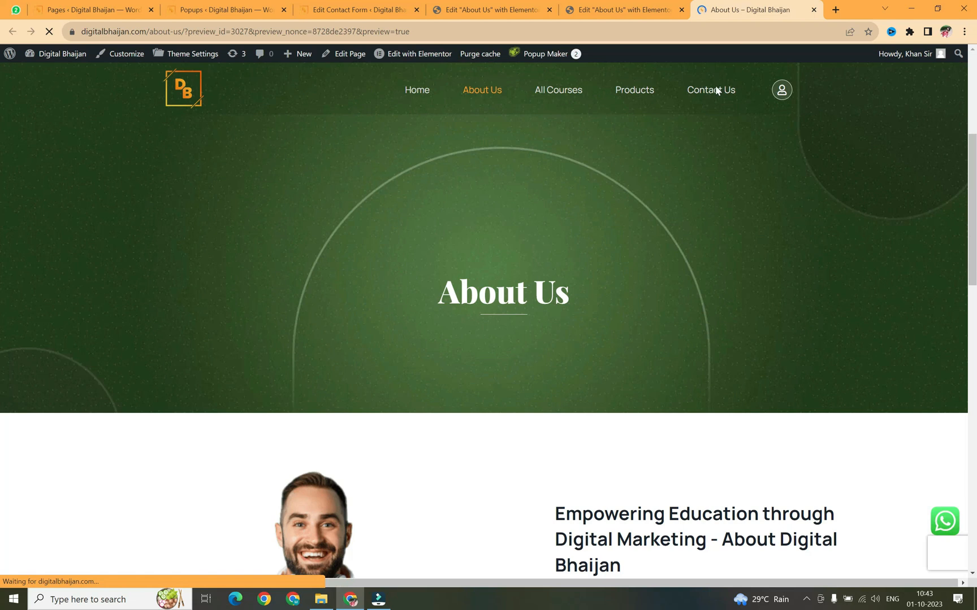
pyautogui.scroll(-9, 639, 131)
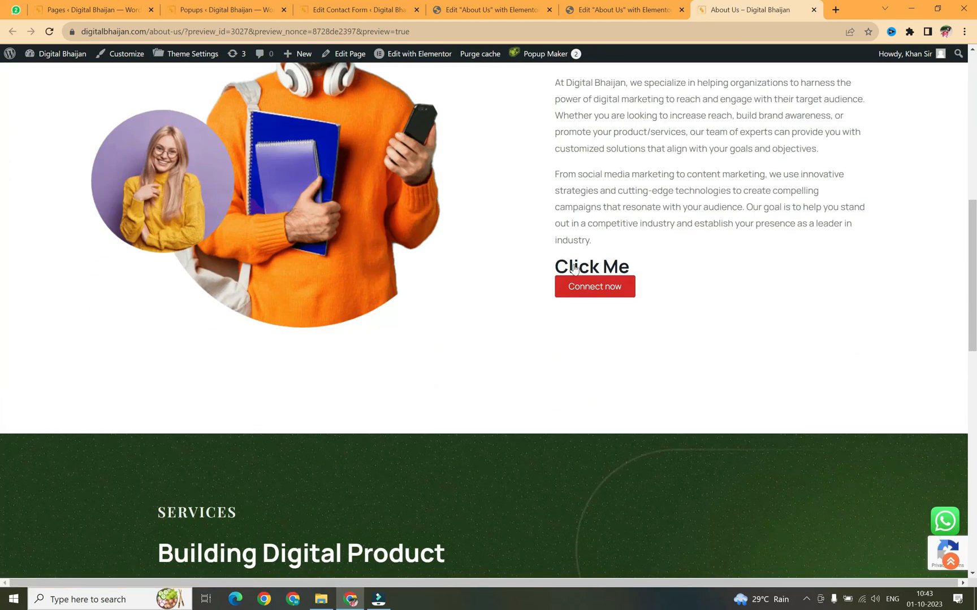
pyautogui.click(574, 268)
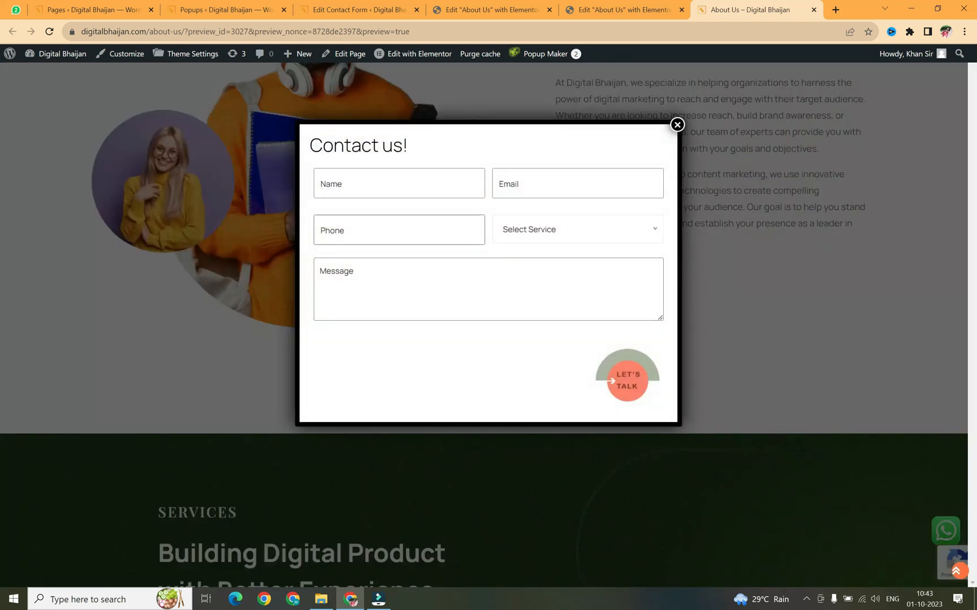
pyautogui.click(680, 123)
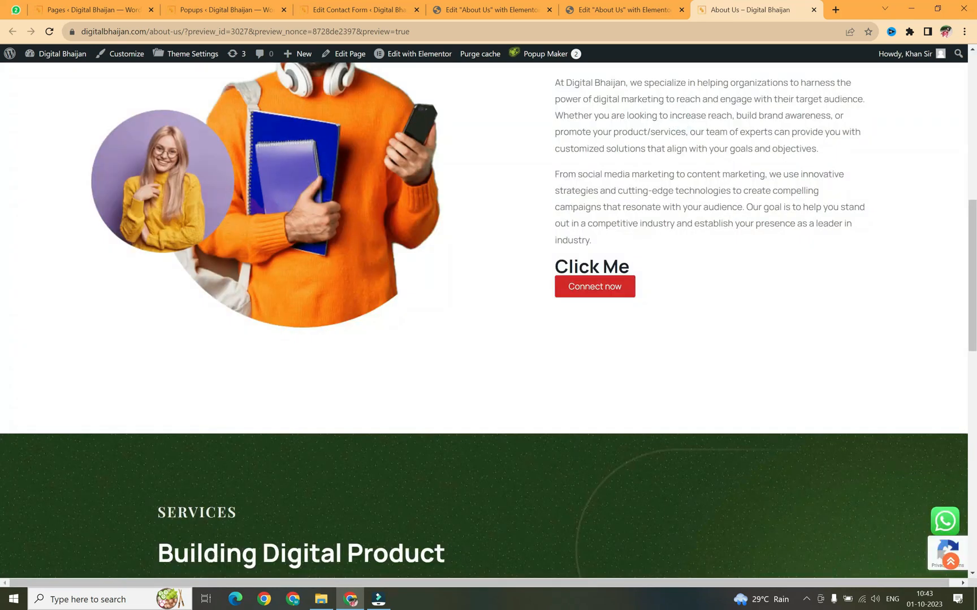